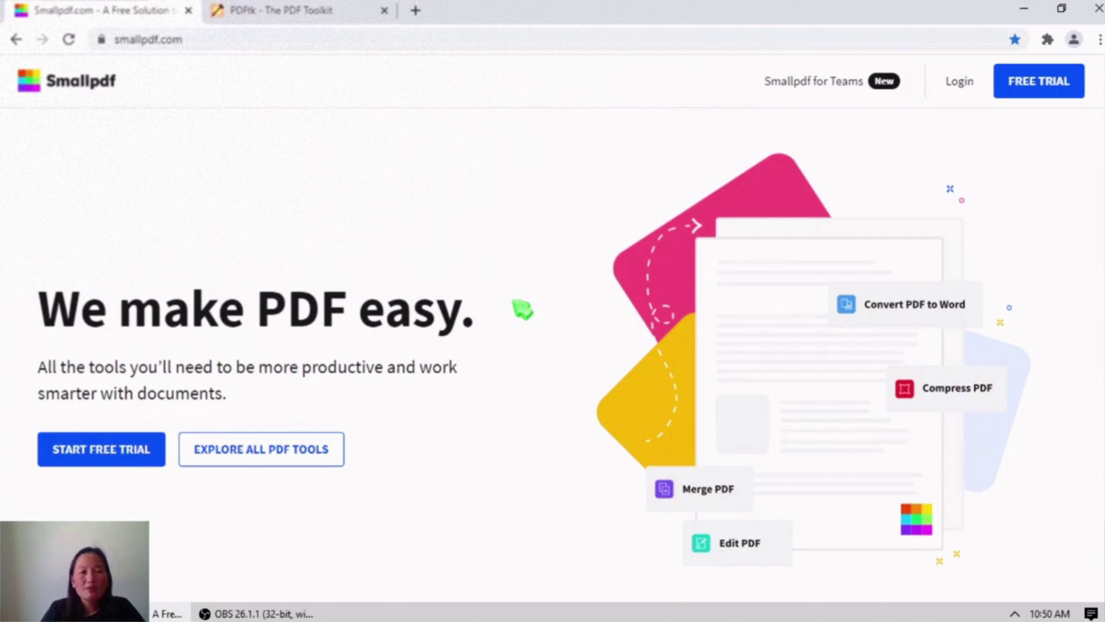
Open Smallpdf's Merge PDF tool.
scroll(518, 362, "down", 5)
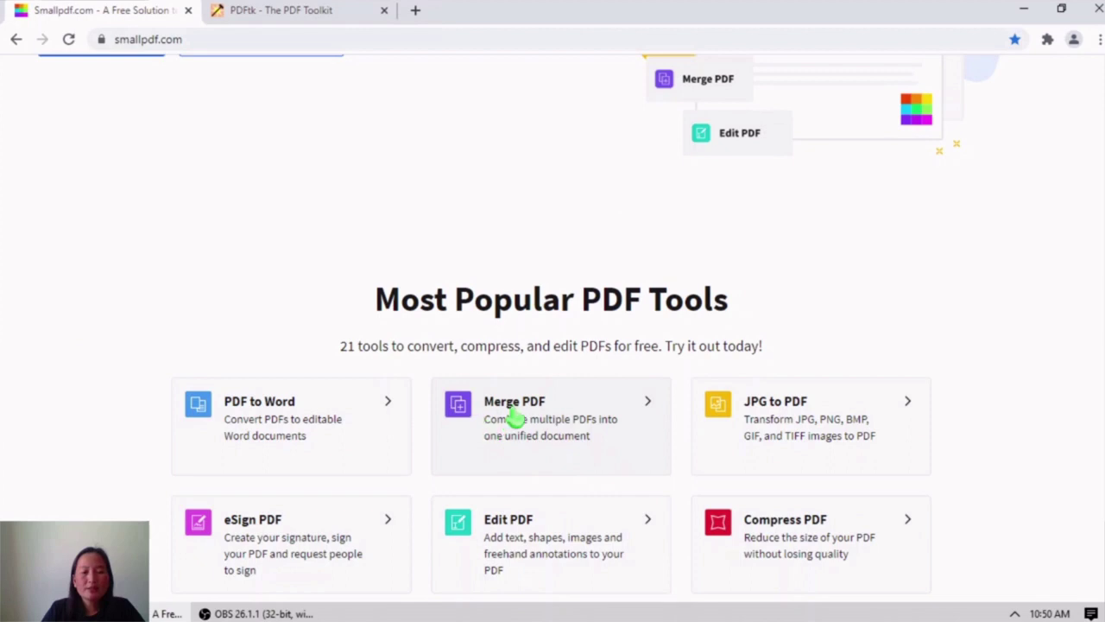
left_click(565, 425)
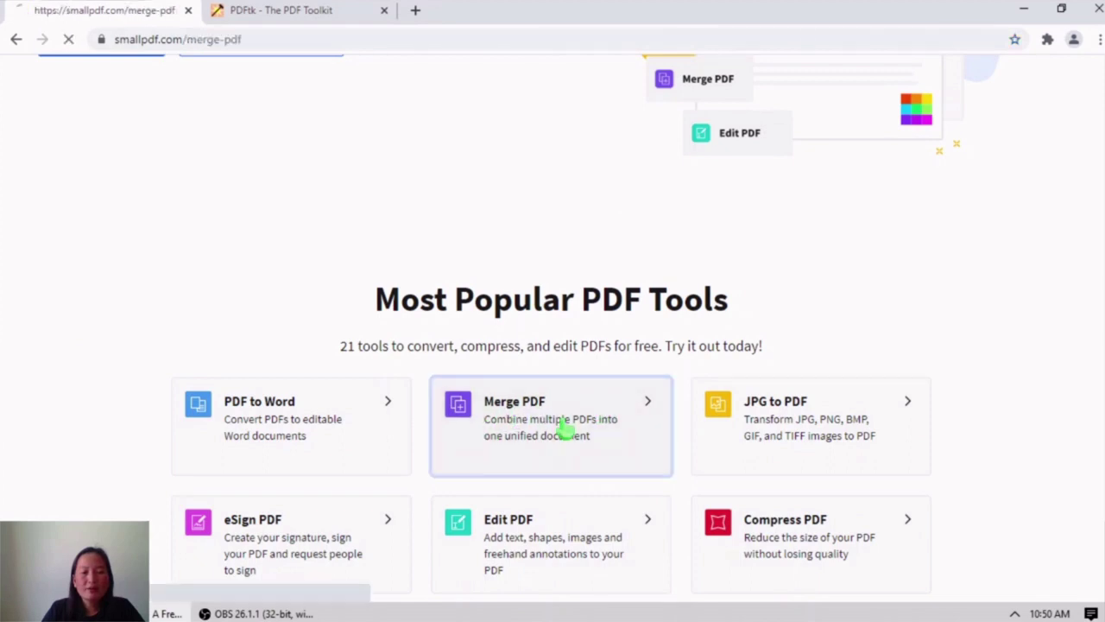
scroll(565, 426, "down", 1)
scroll(565, 426, "down", 2)
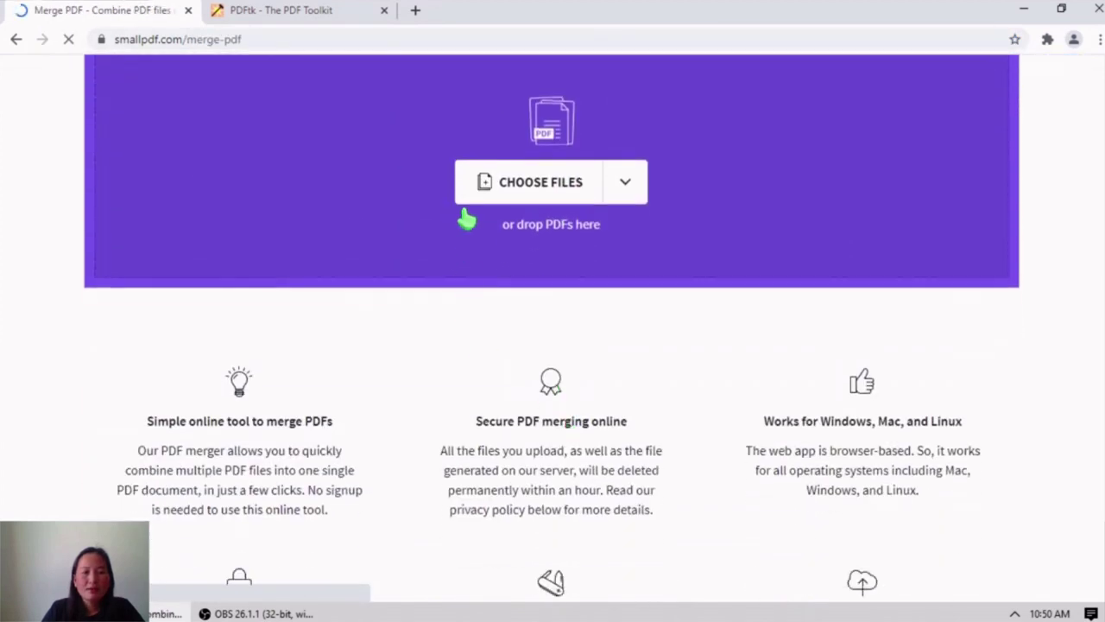
Upload Activity3A(2), Activity3A and Pag Ila - ila from Desktop > pdf file sample.
left_click(525, 192)
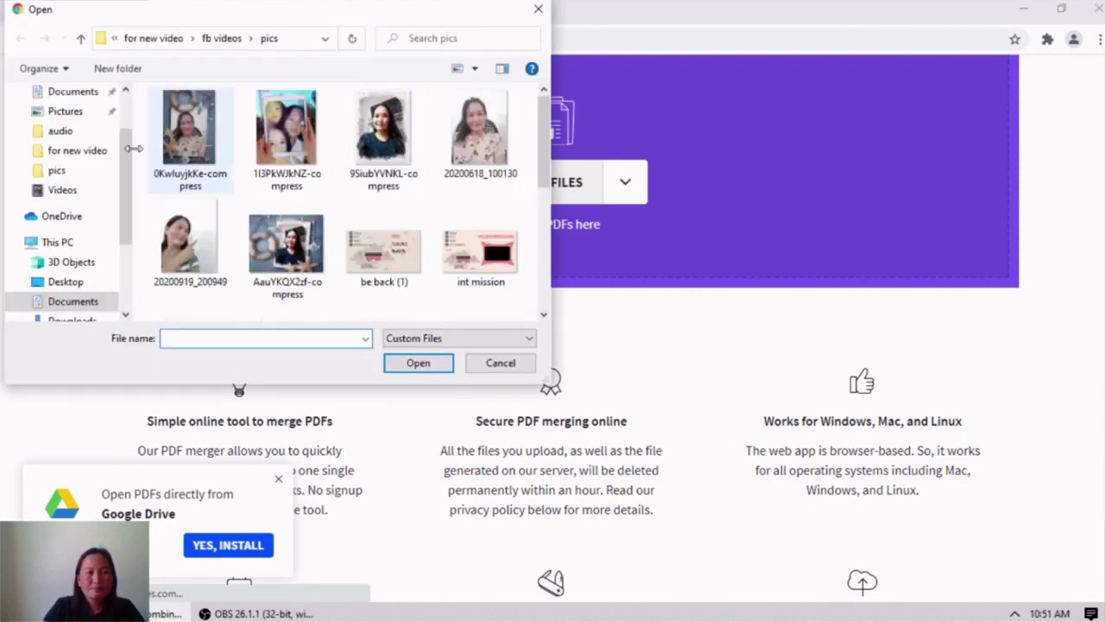
scroll(86, 159, "up", 2)
left_click(85, 128)
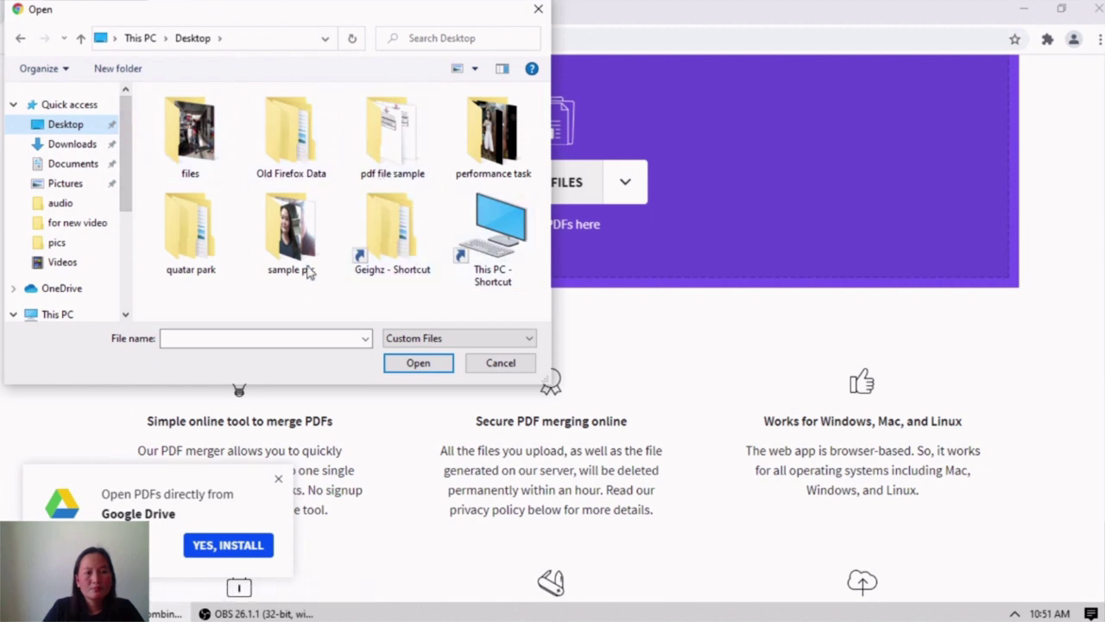
double_click(399, 161)
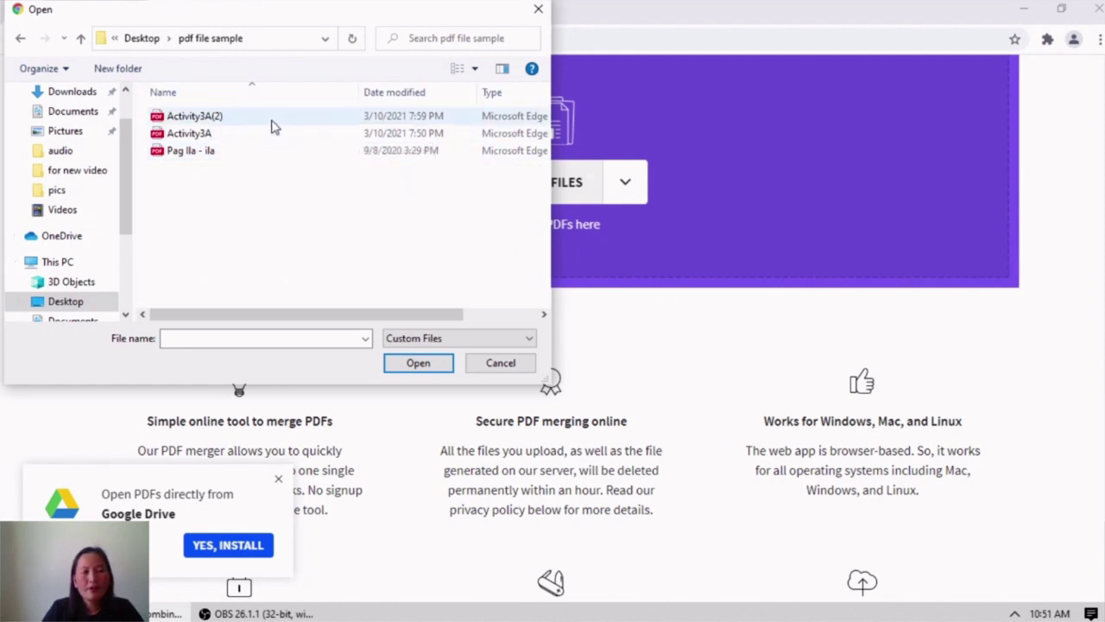
left_click(241, 119)
left_click(236, 134)
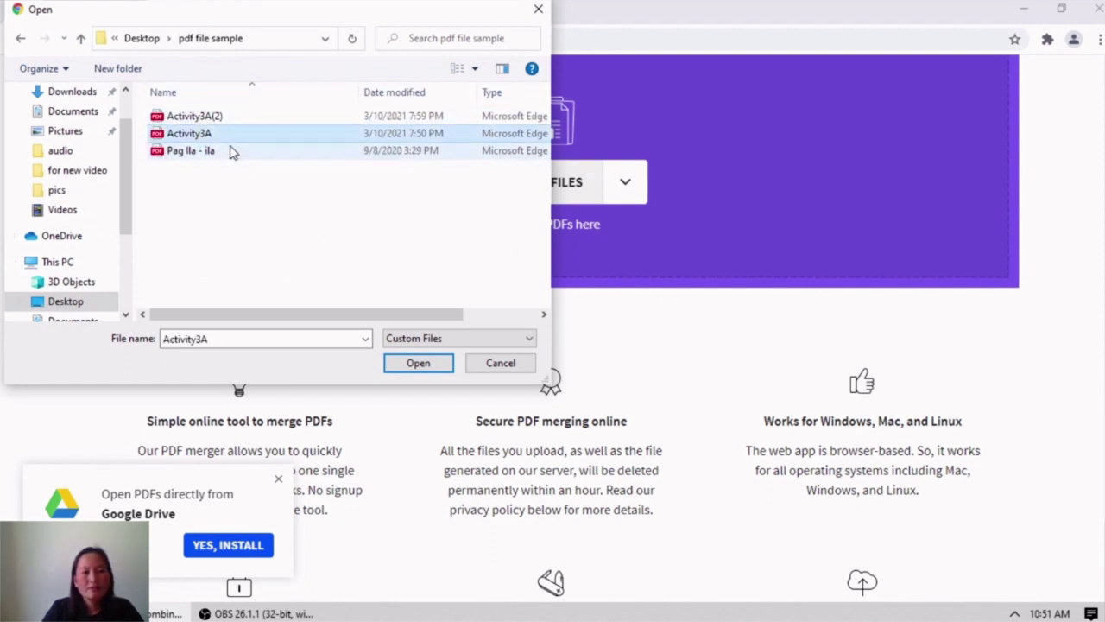
left_click(234, 150)
key("ctrl+a")
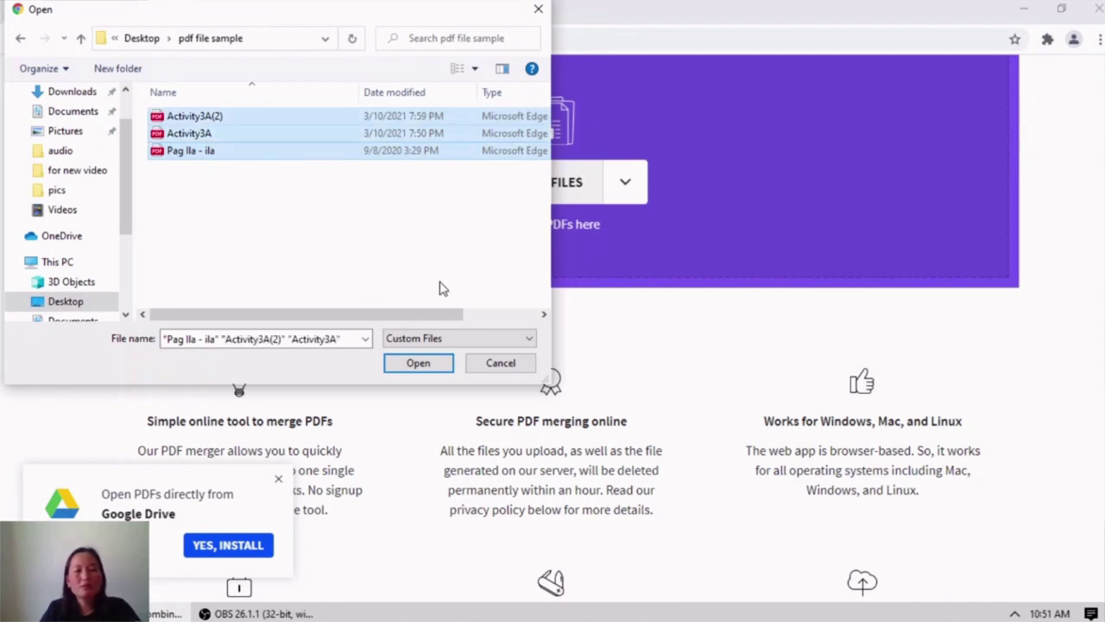
left_click(422, 369)
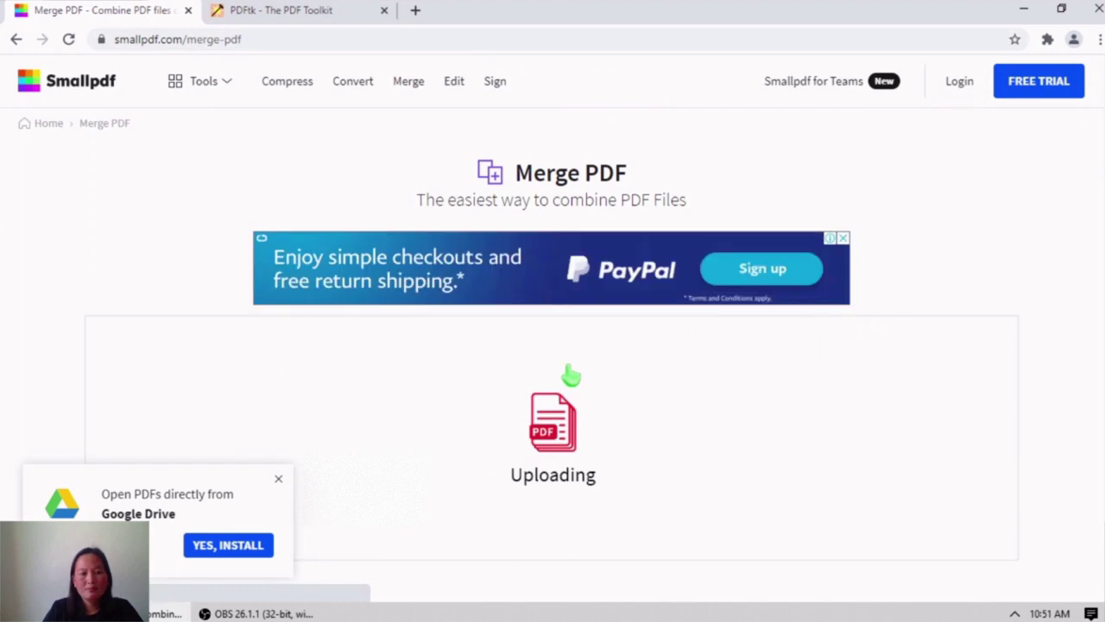
Dismiss the Google Drive prompt, choose whole-file merging, and merge the three PDFs.
left_click(279, 479)
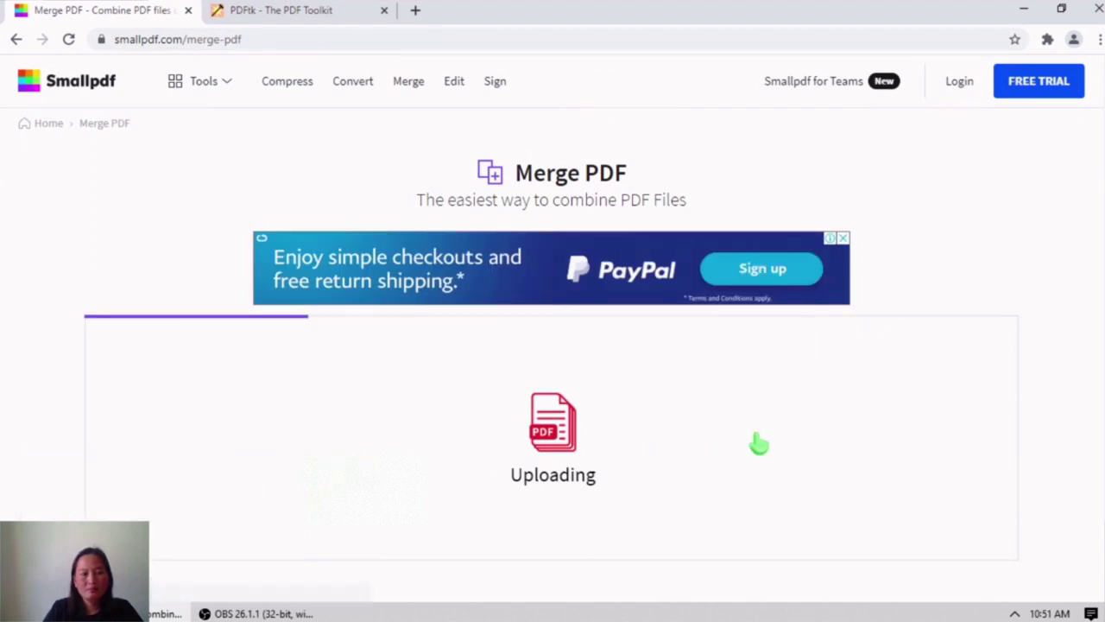
scroll(758, 443, "down", 3)
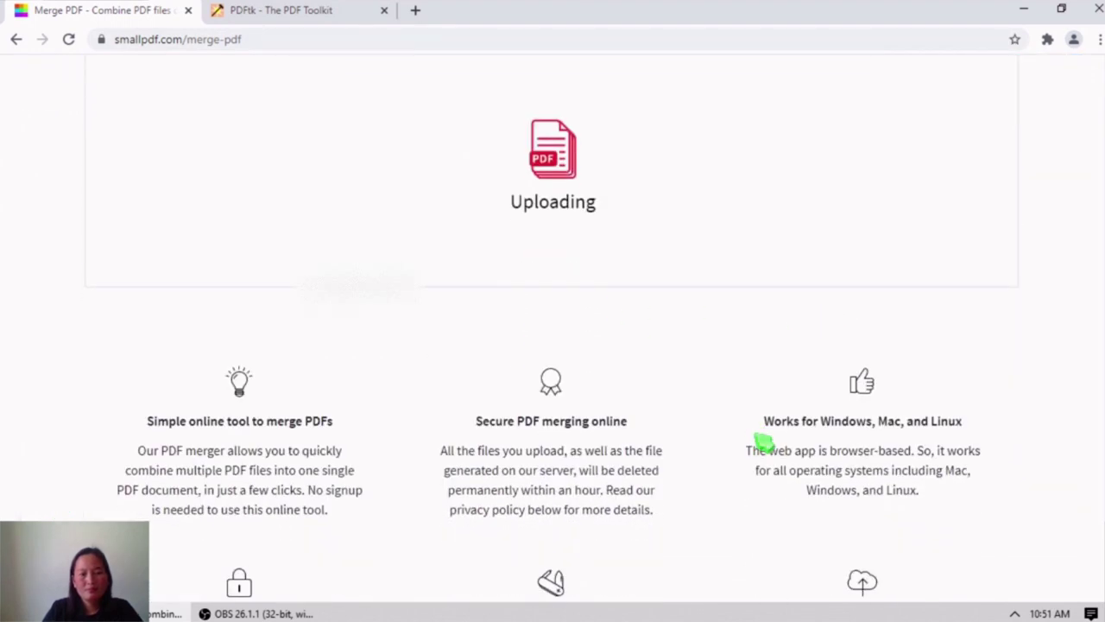
scroll(760, 443, "up", 3)
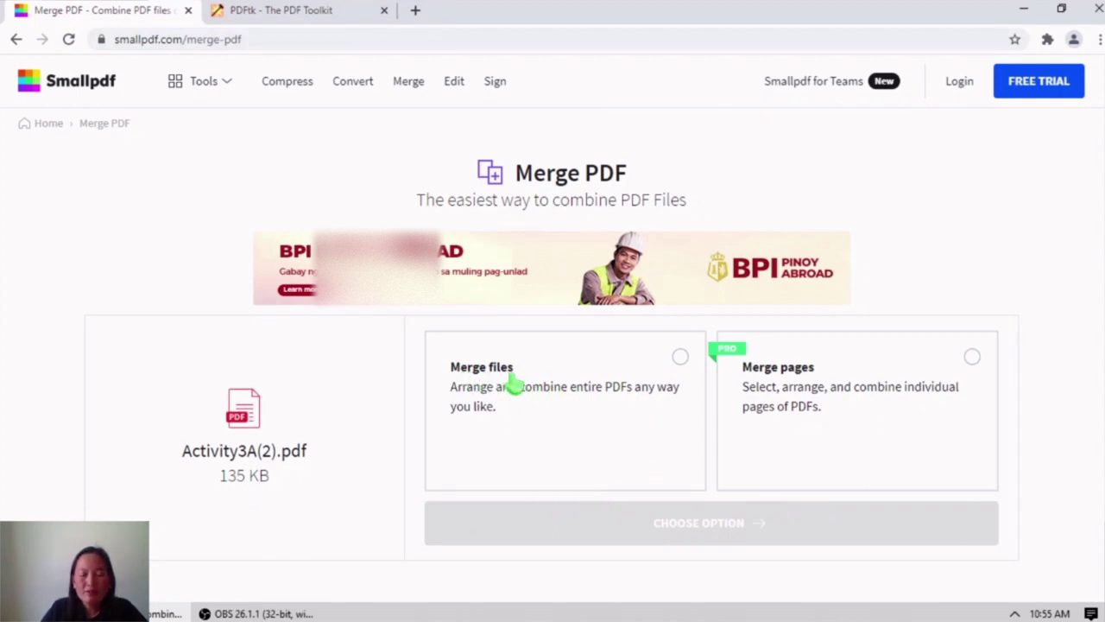
left_click(681, 357)
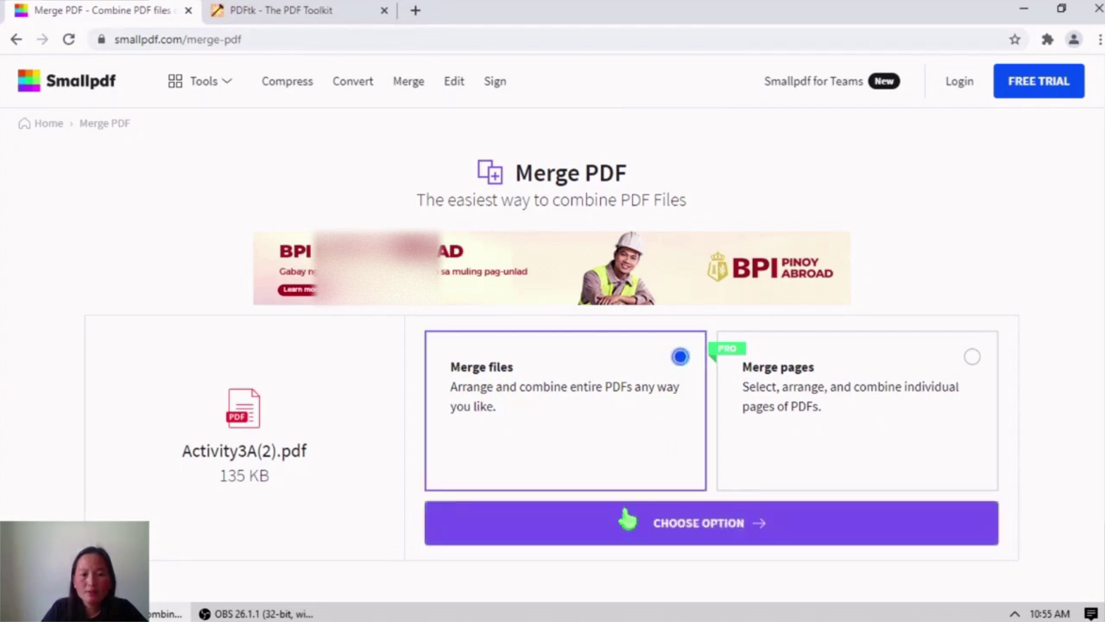
left_click(738, 528)
scroll(604, 535, "down", 2)
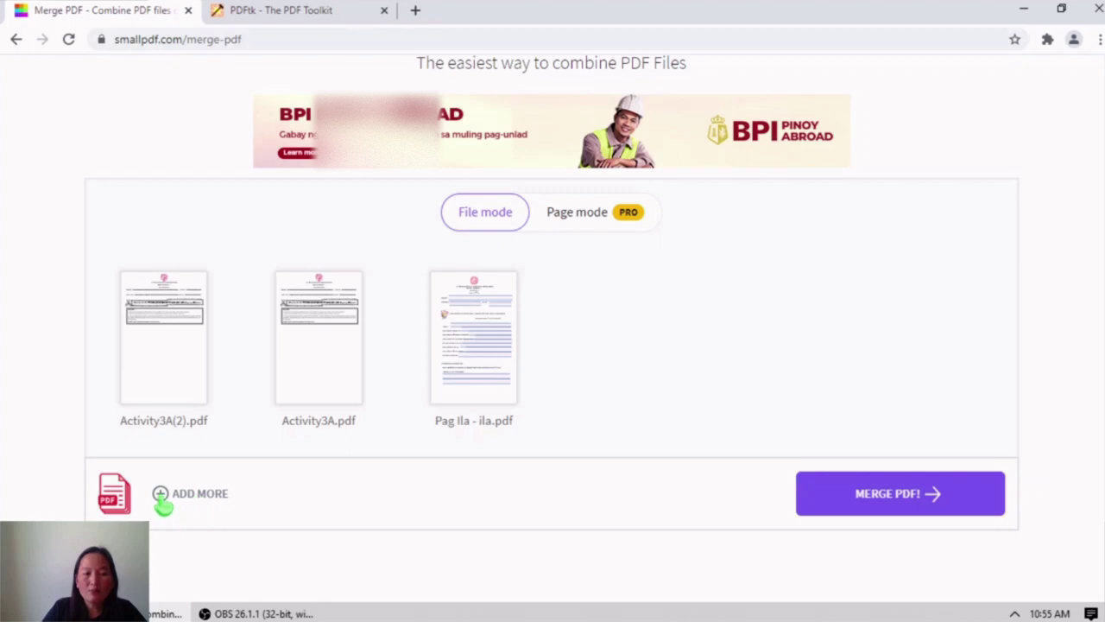
left_click(894, 507)
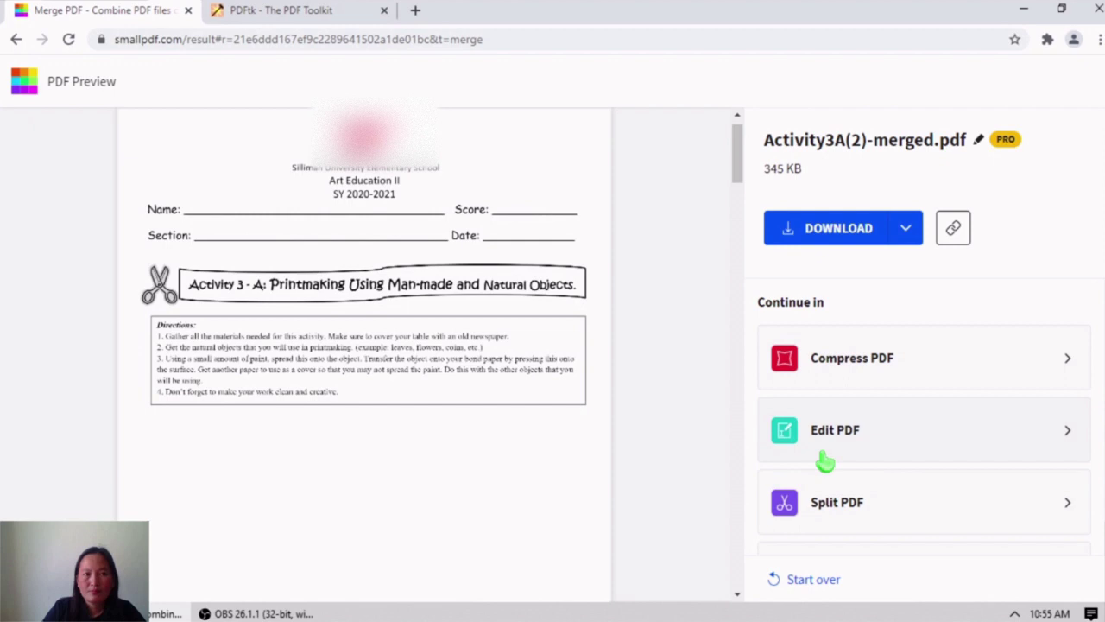
Scroll through all five preview pages of Activity3A(2)-merged.pdf.
scroll(525, 460, "down", 3)
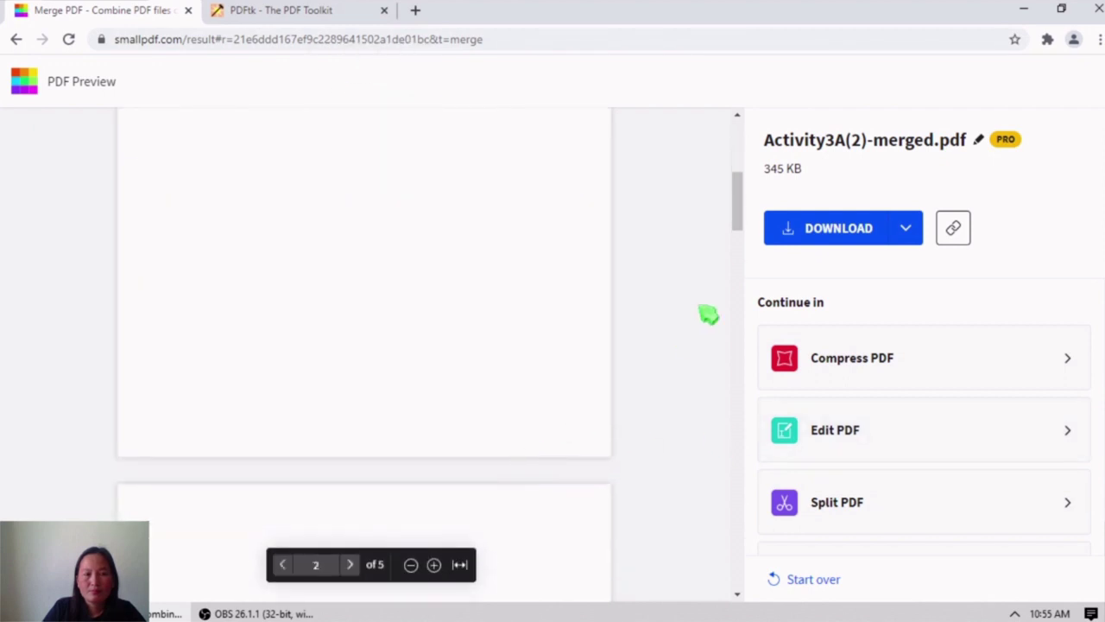
left_click_drag(737, 218, 736, 557)
left_click_drag(738, 597, 700, 367)
scroll(656, 394, "up", 3)
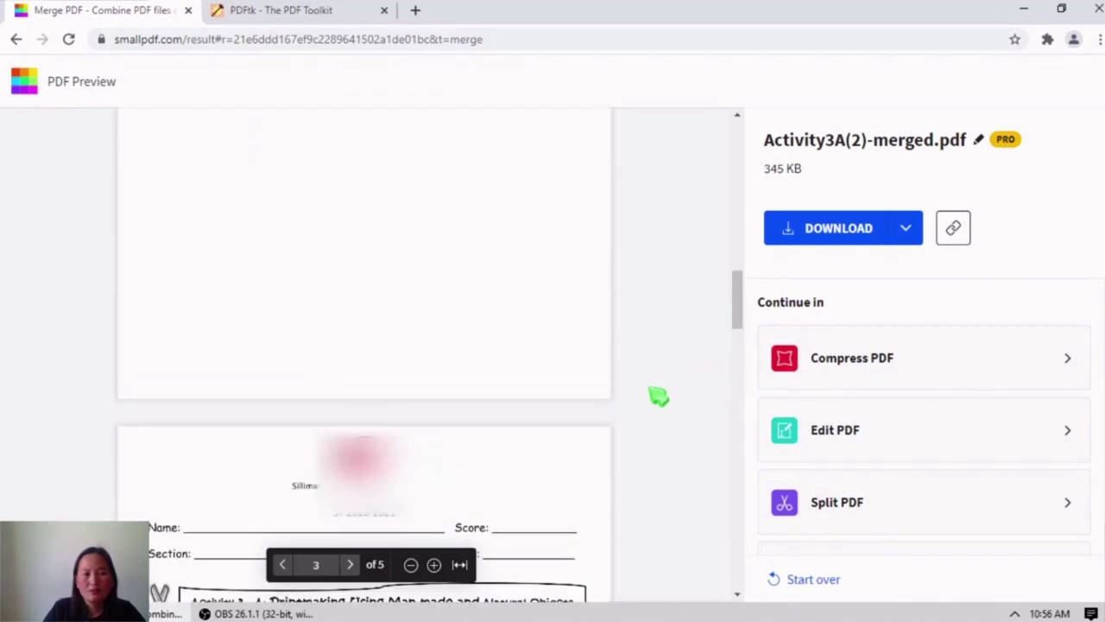
scroll(673, 387, "up", 2)
scroll(675, 386, "down", 5)
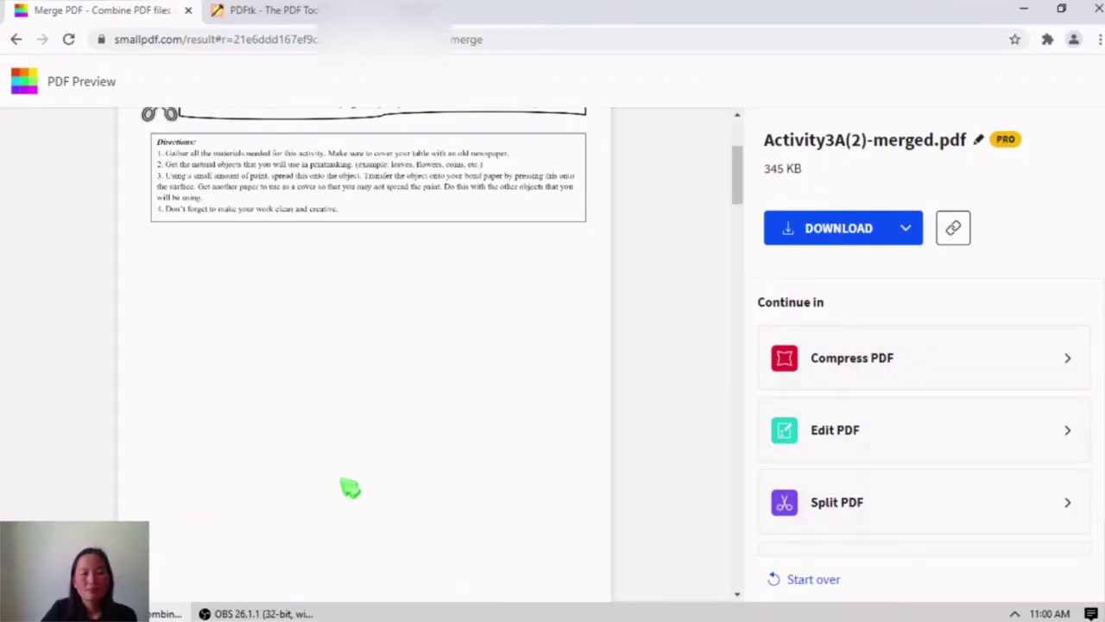
scroll(367, 481, "up", 3)
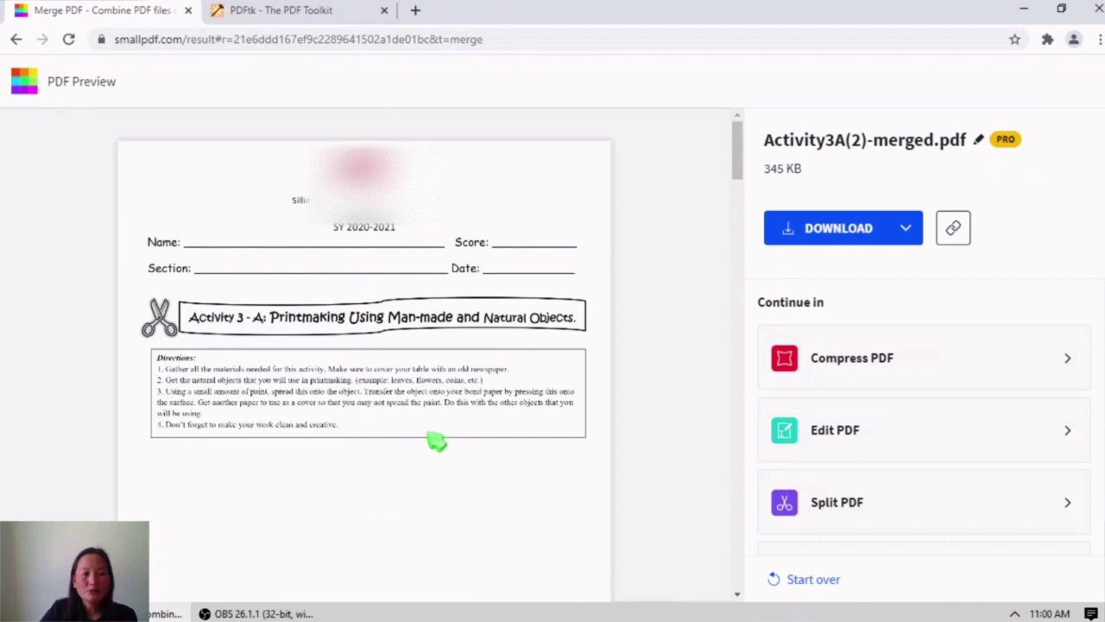
scroll(436, 441, "down", 5)
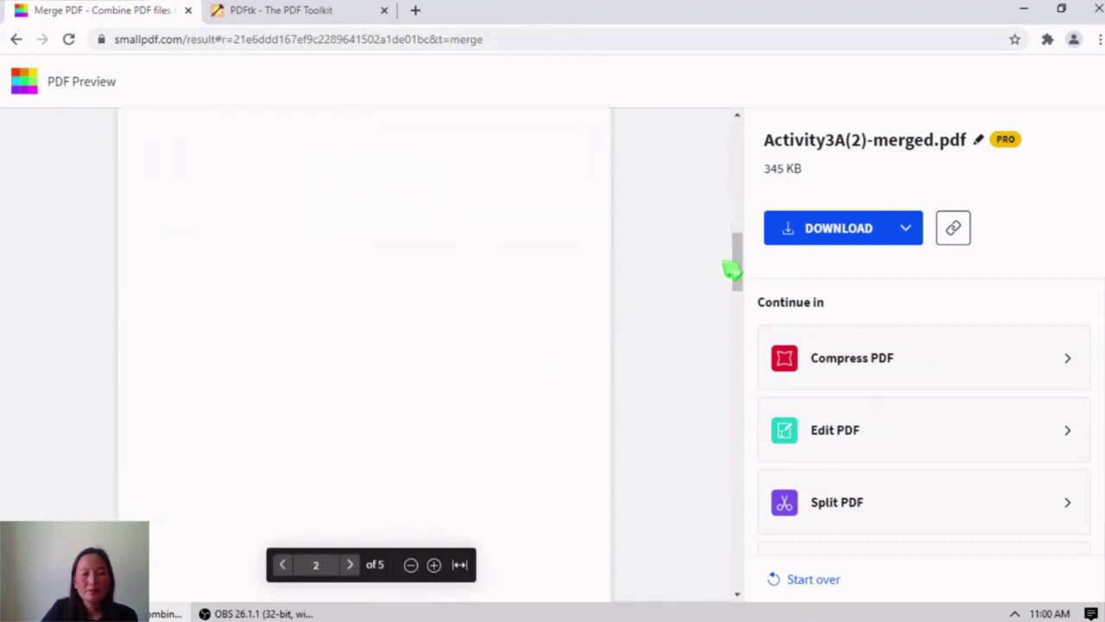
left_click_drag(735, 258, 732, 587)
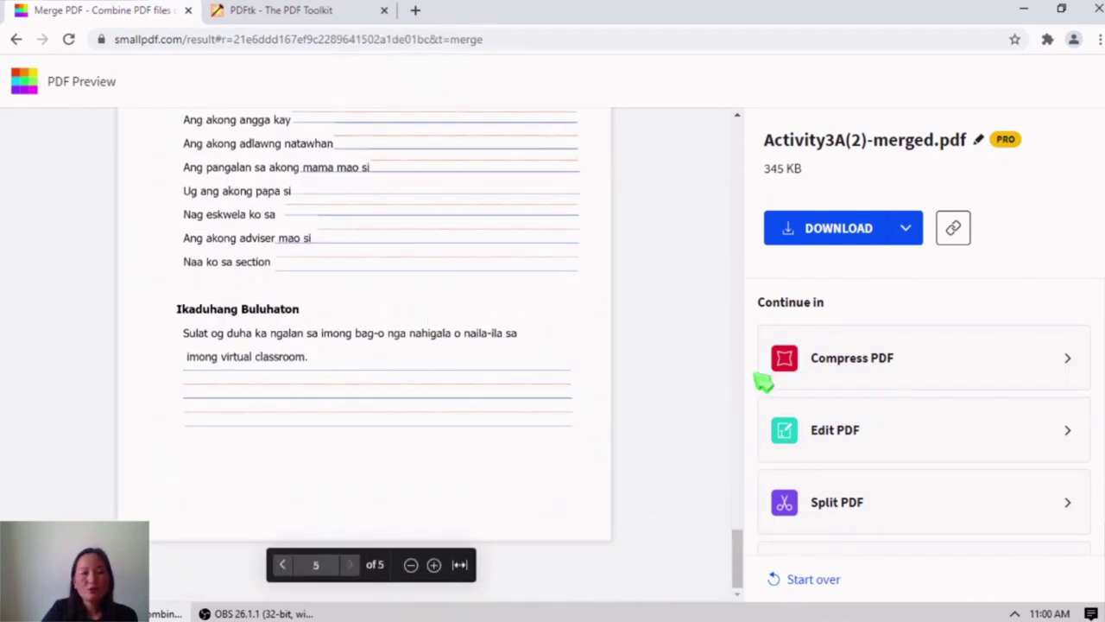
Generate a share link, then download Activity3A(2)-merged.pdf and open it in the browser.
left_click(955, 229)
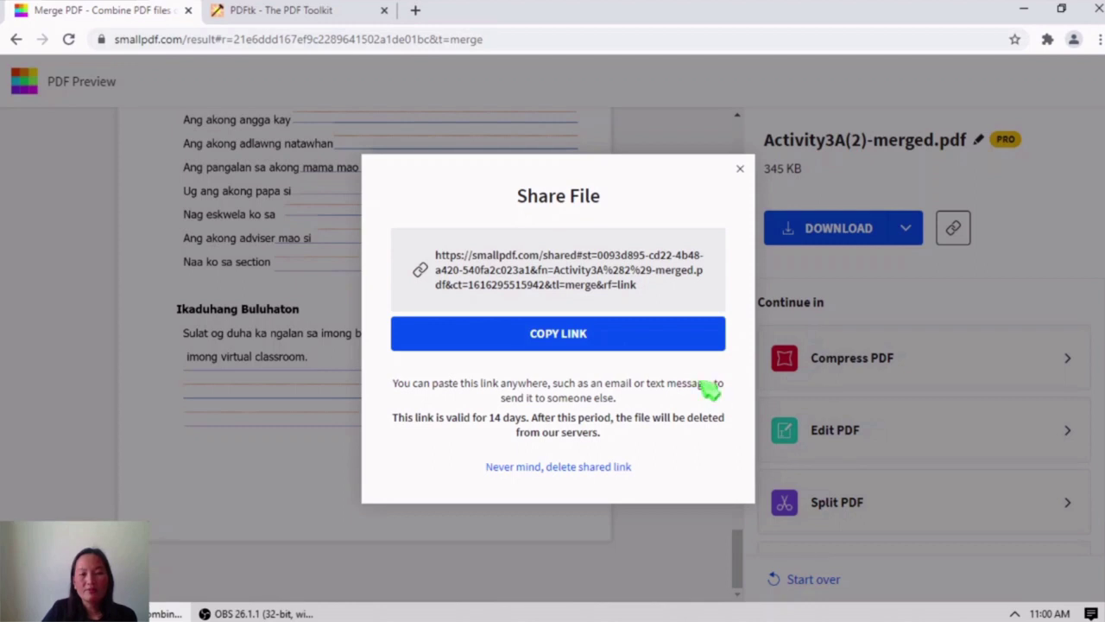
left_click(739, 170)
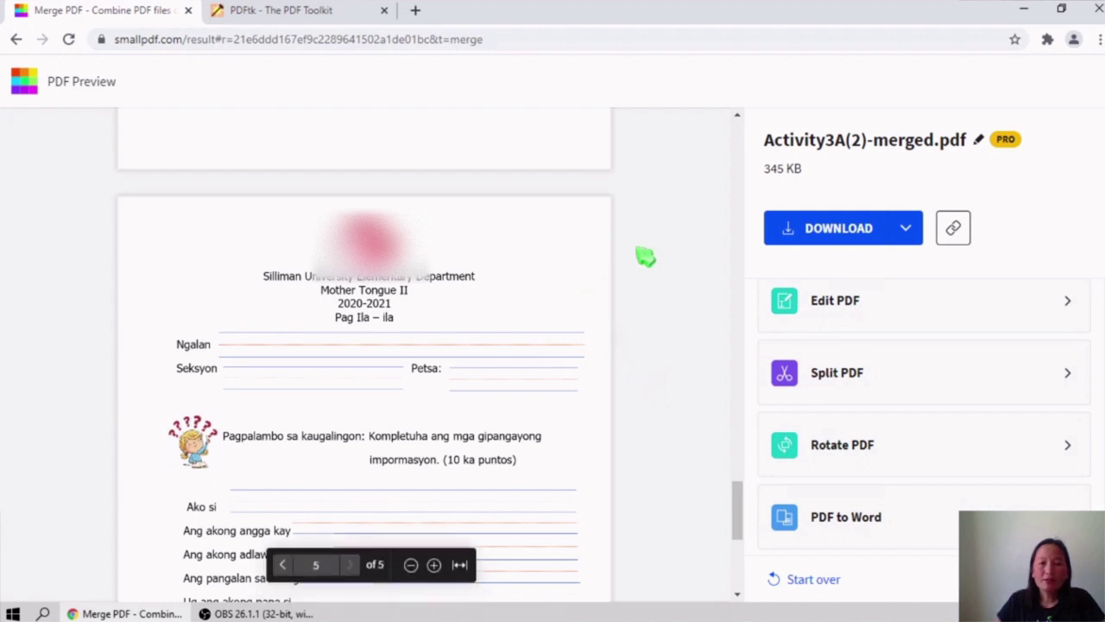
left_click(834, 235)
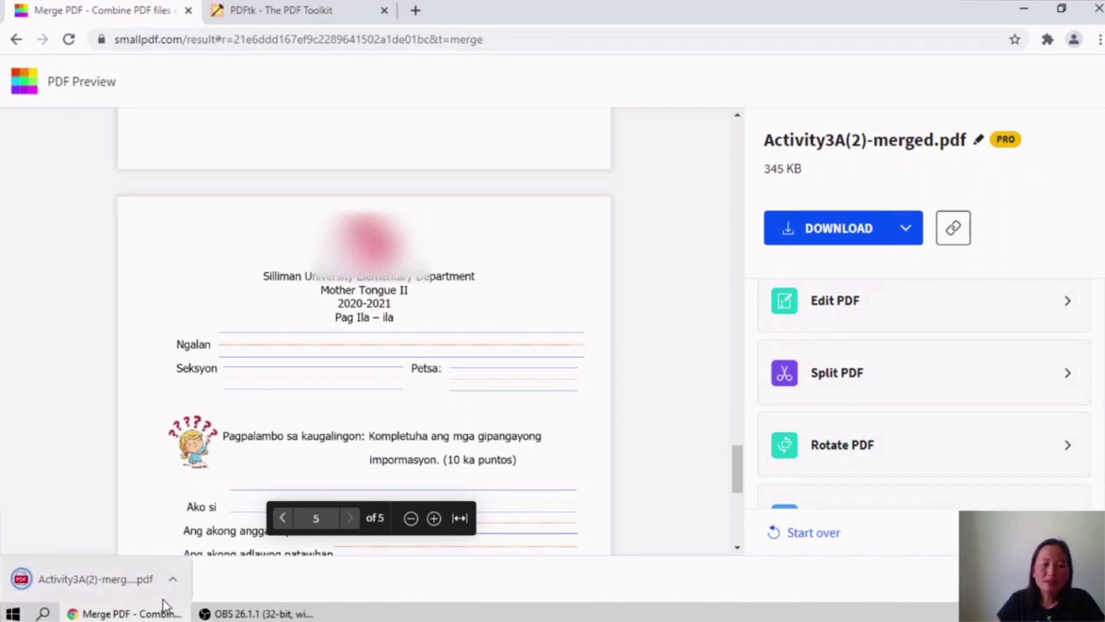
left_click(71, 581)
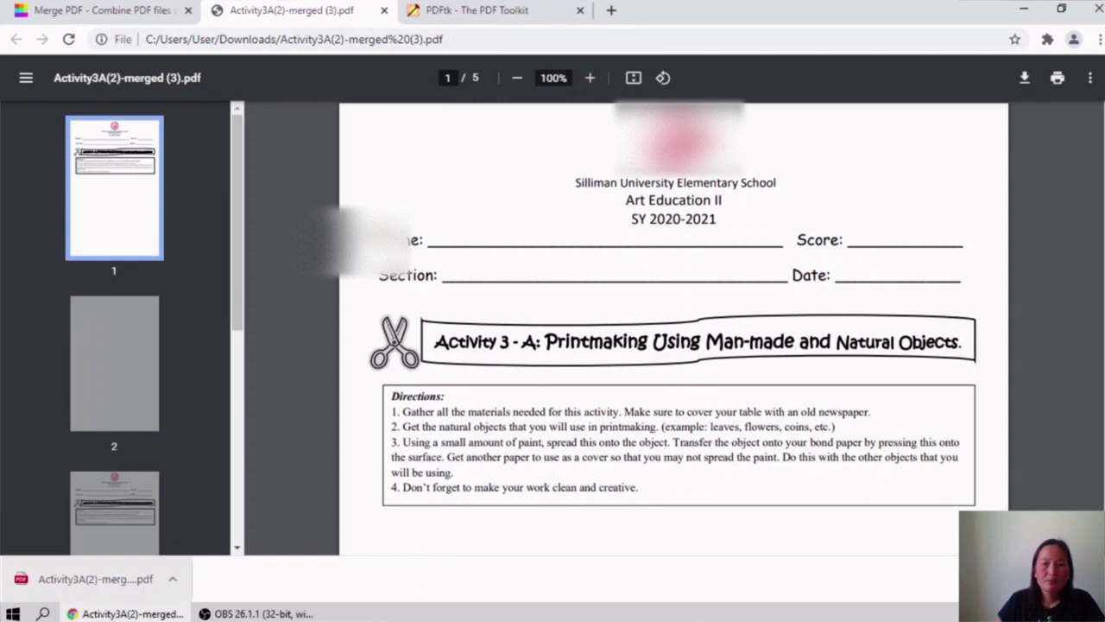
Review pages 1–5 of the merged PDF, then switch to the PDFtk site window.
scroll(697, 198, "down", 5)
left_click_drag(246, 242, 246, 161)
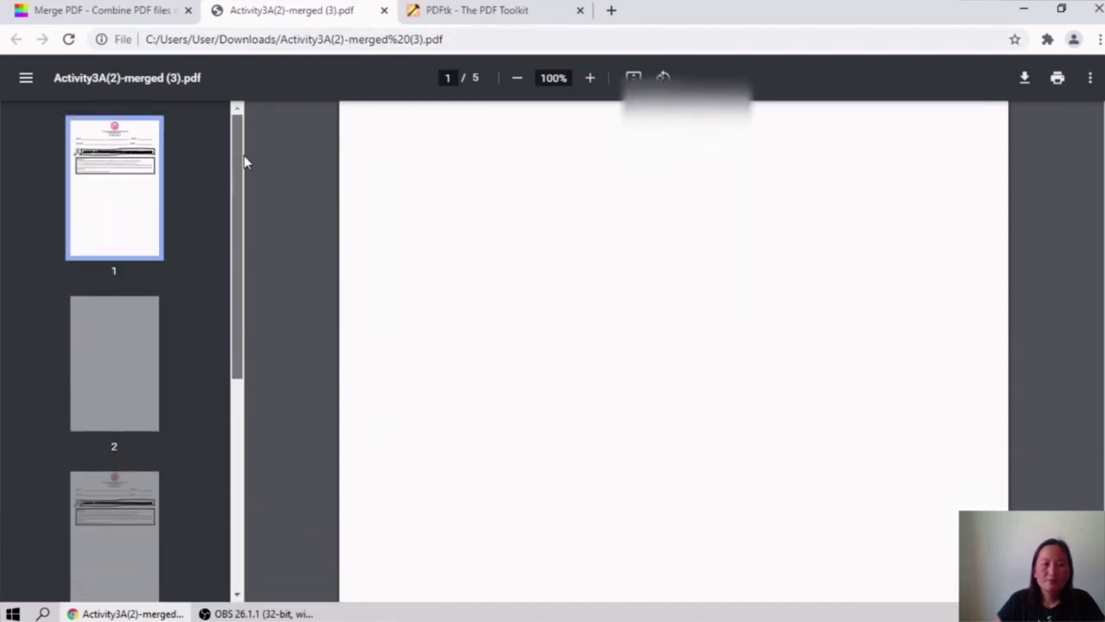
left_click(108, 212)
left_click(123, 372)
left_click_drag(234, 333, 231, 562)
left_click(148, 337)
left_click(114, 483)
left_click(123, 499)
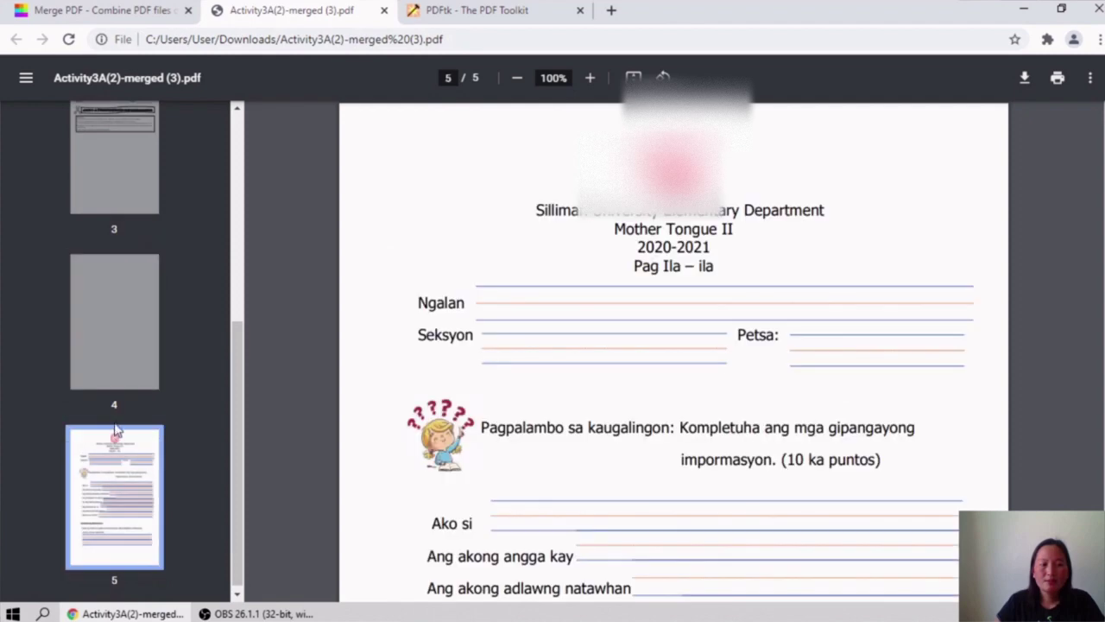
left_click_drag(233, 402, 261, 164)
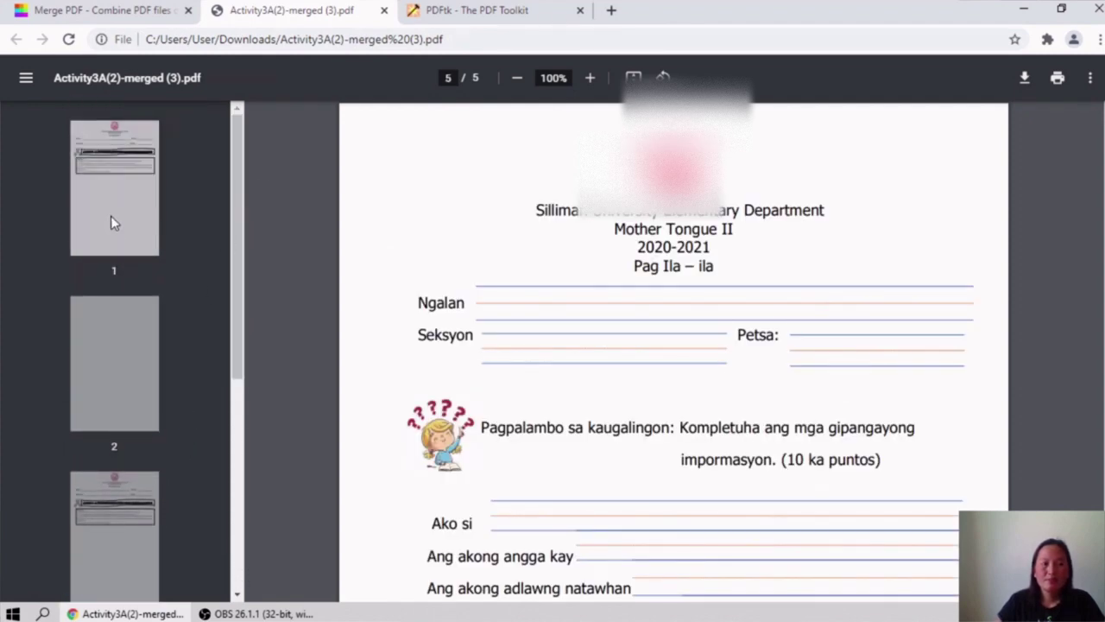
left_click(246, 614)
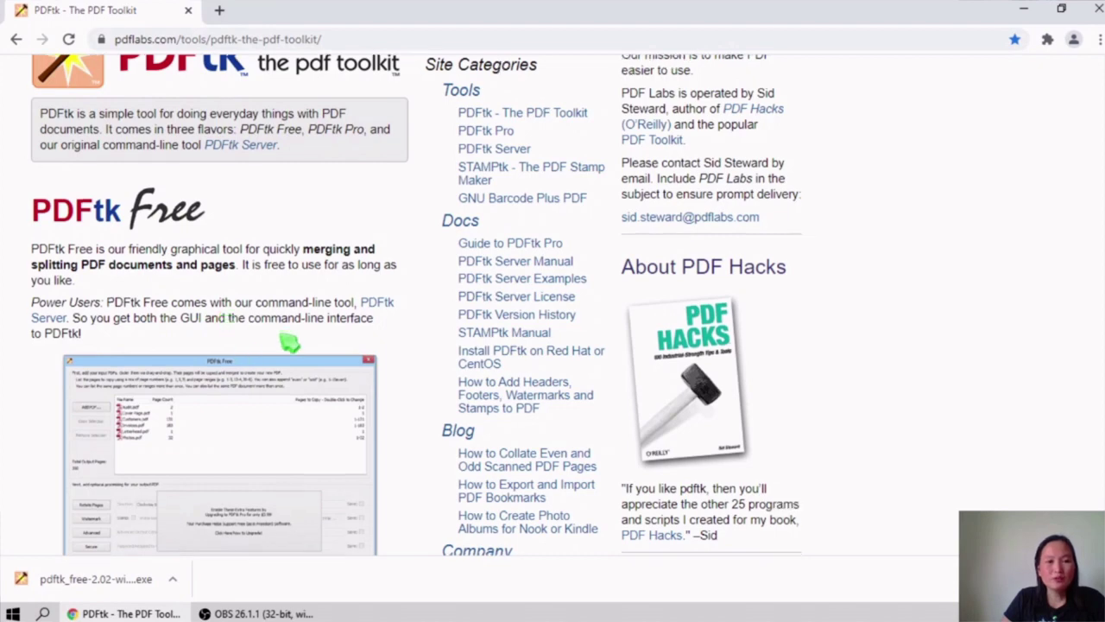
Download the PDFtk Free installer from the pdflabs page and search Windows for 'pdf'.
scroll(288, 343, "down", 5)
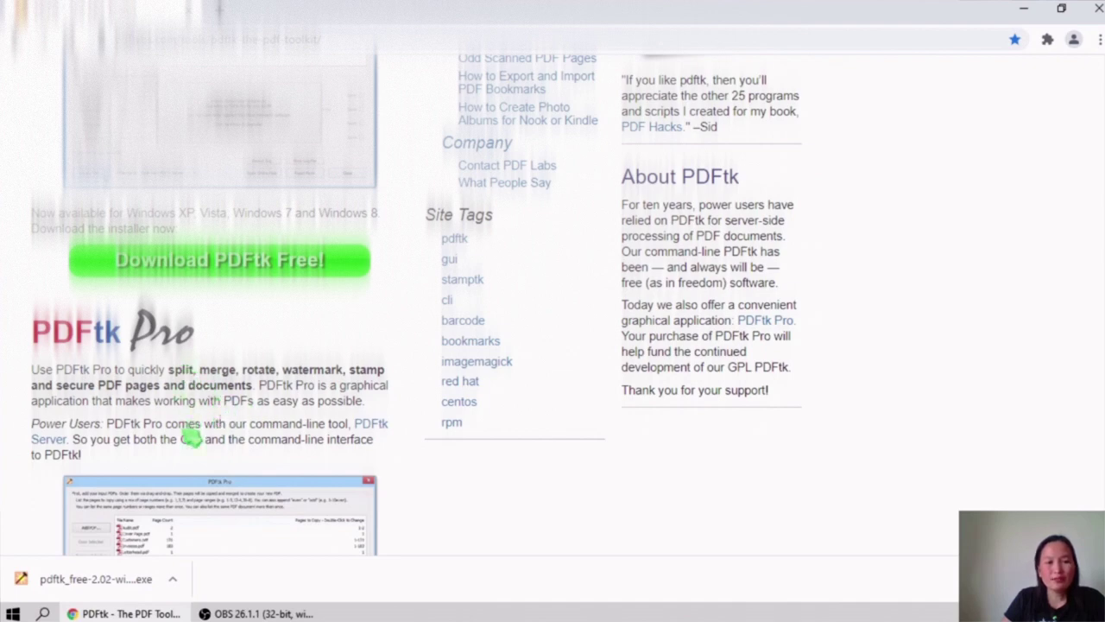
scroll(254, 444, "down", 3)
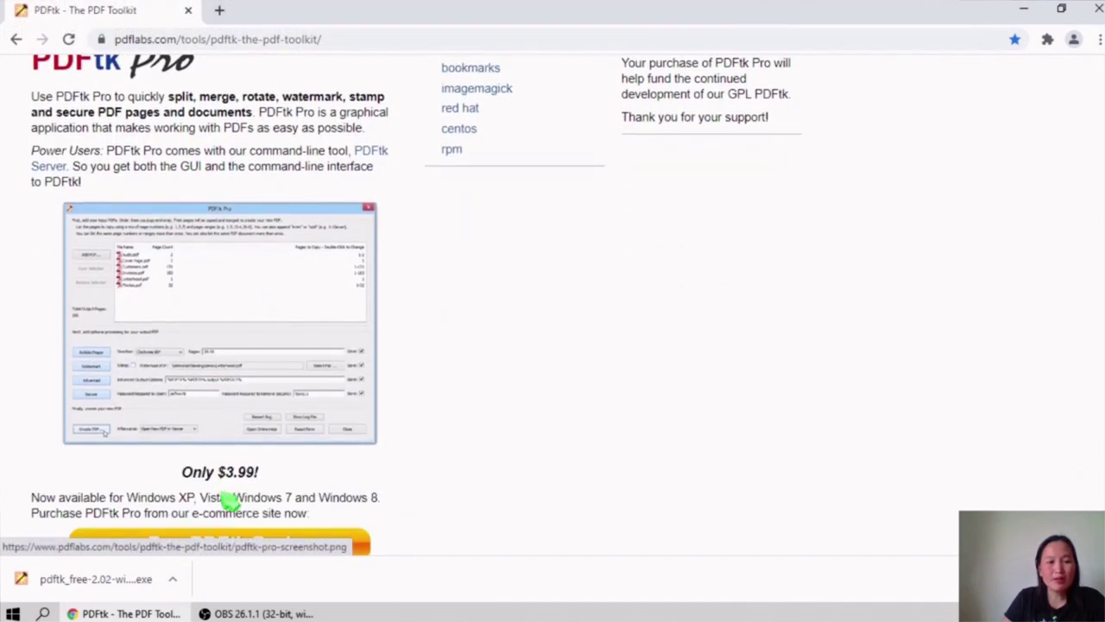
scroll(246, 496, "down", 2)
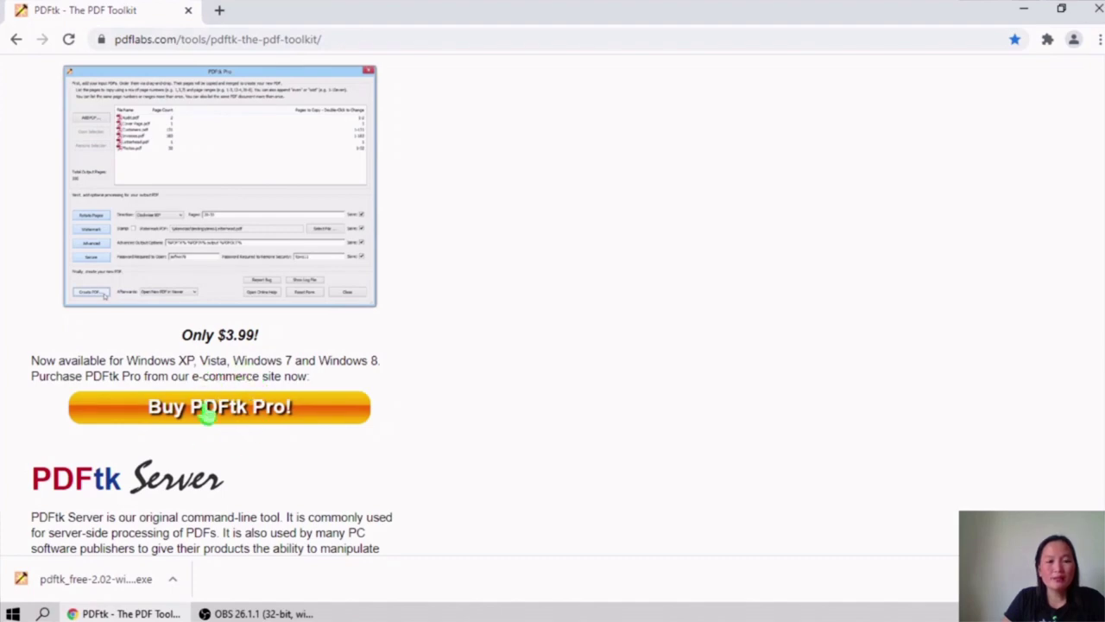
scroll(202, 441, "down", 2)
scroll(191, 447, "up", 7)
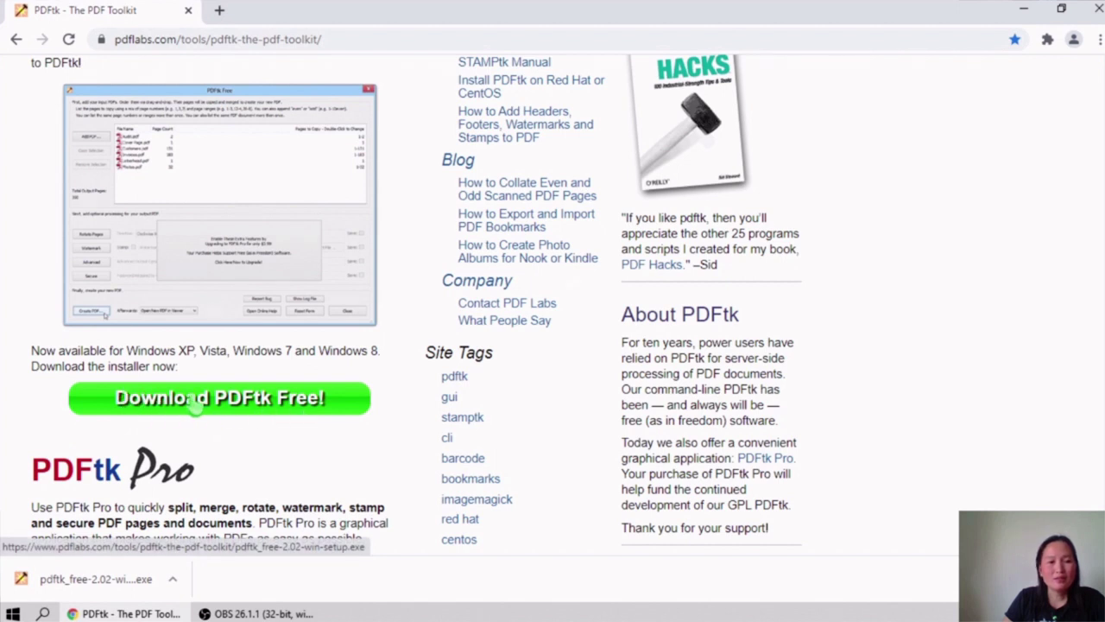
left_click(160, 407)
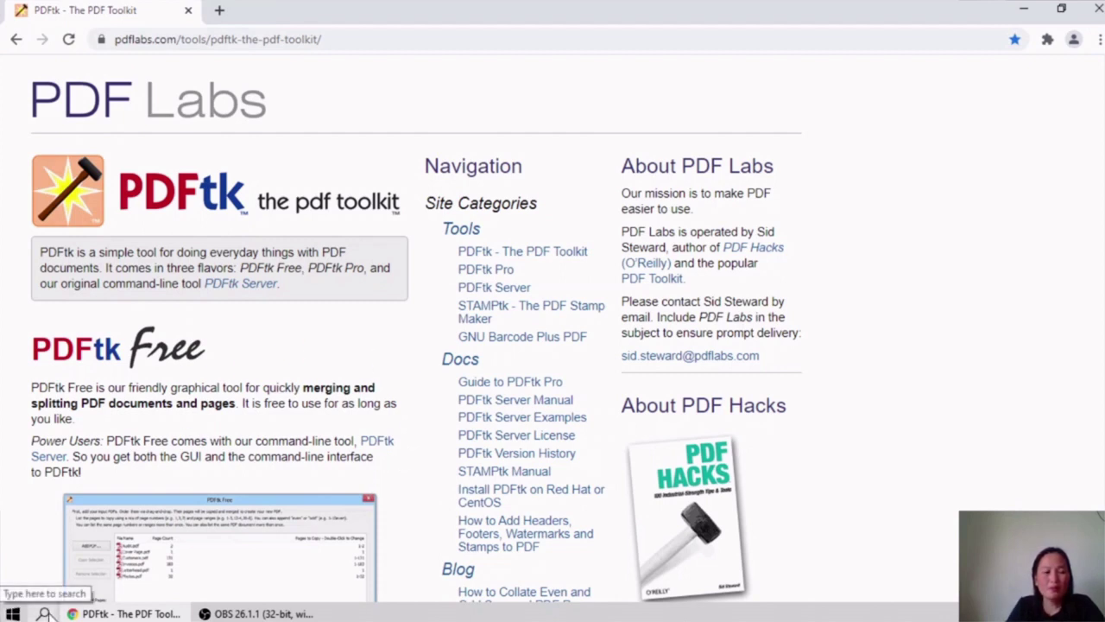
left_click(43, 613)
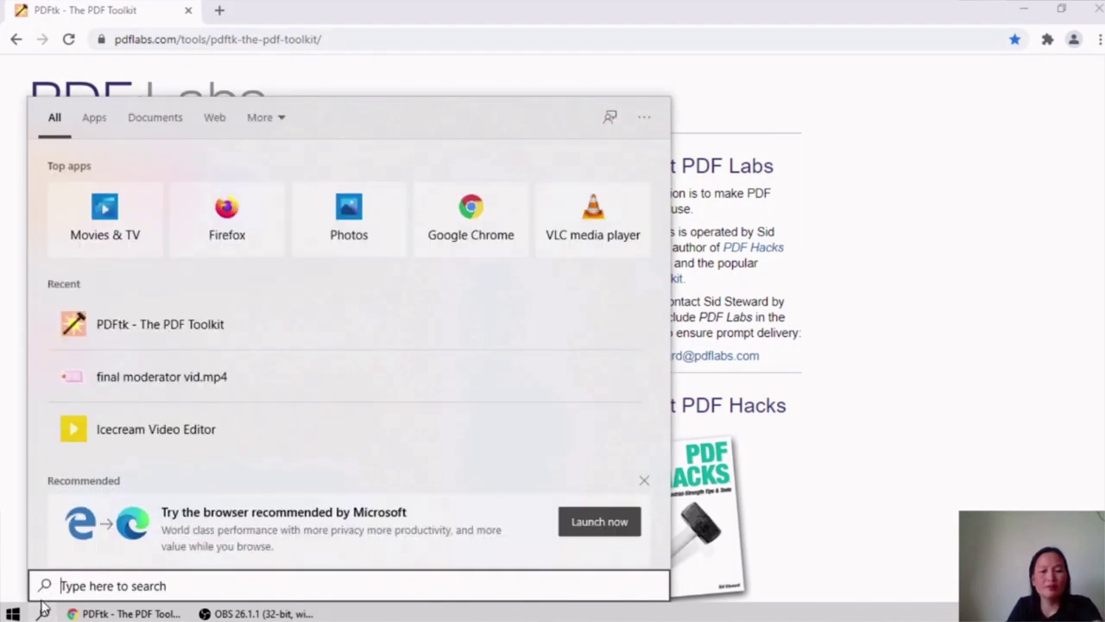
type("pdf")
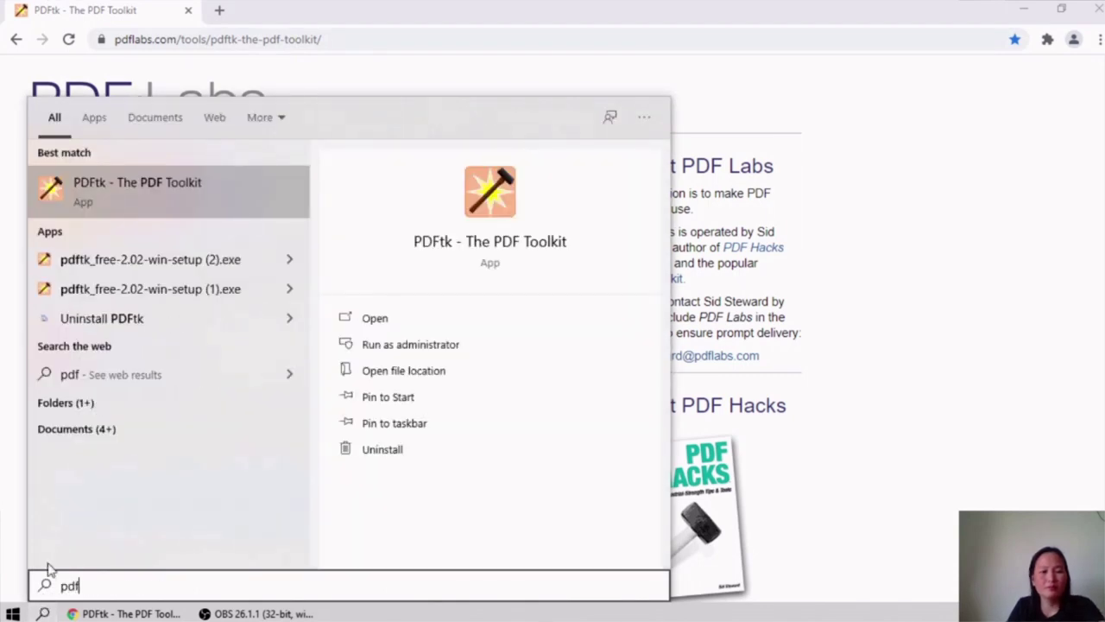
Launch PDFtk Free and add the three PDFs from the pdf file sample folder.
left_click(399, 327)
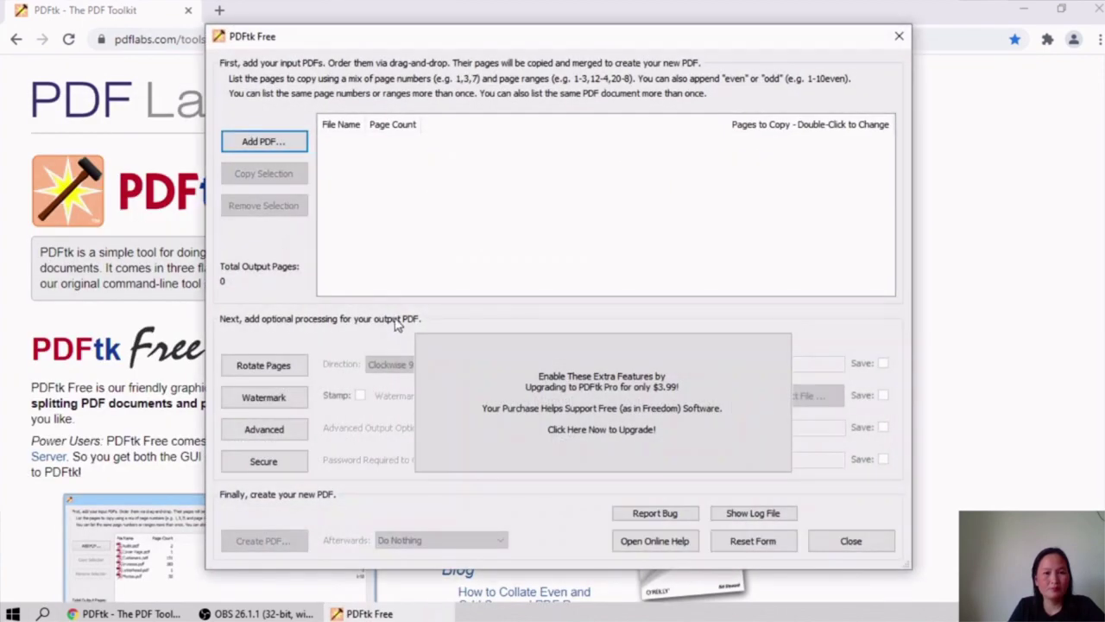
left_click(1023, 9)
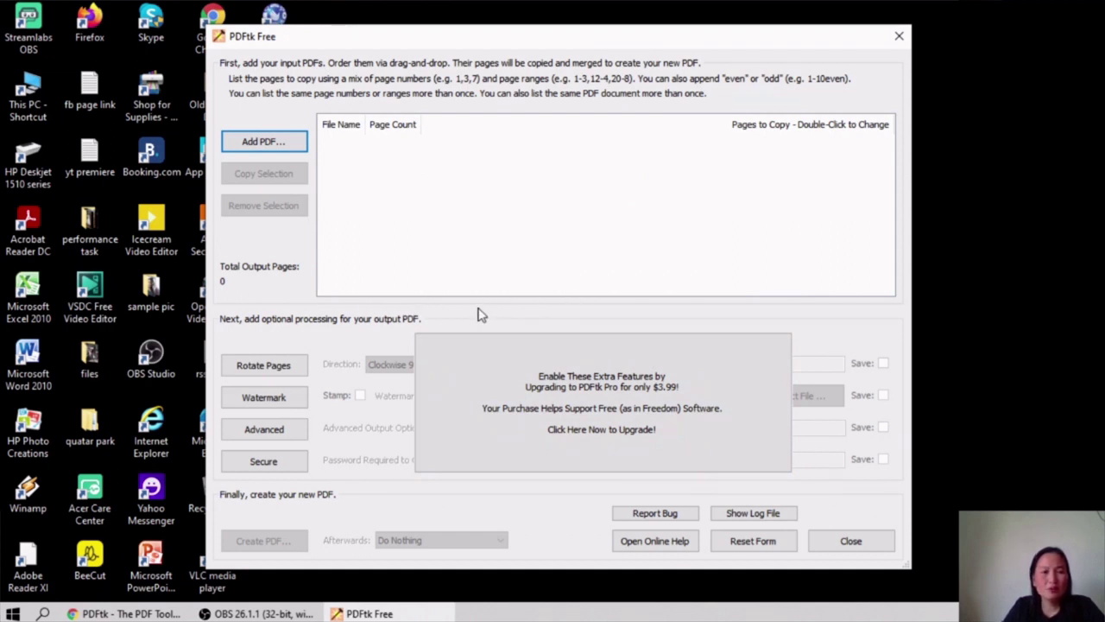
left_click(268, 145)
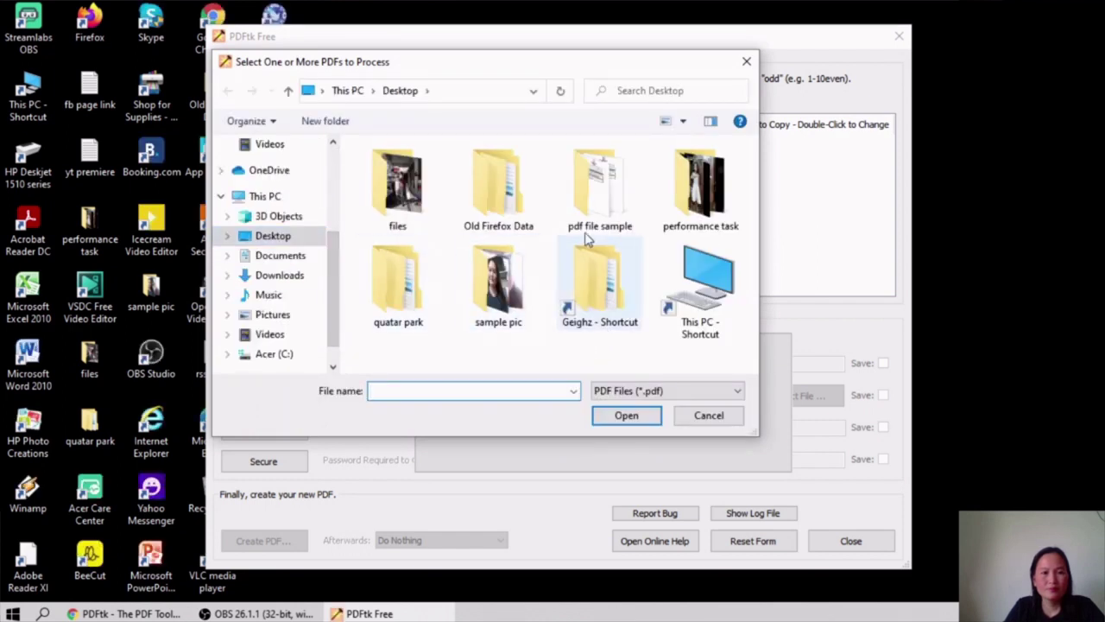
left_click(611, 225)
double_click(611, 225)
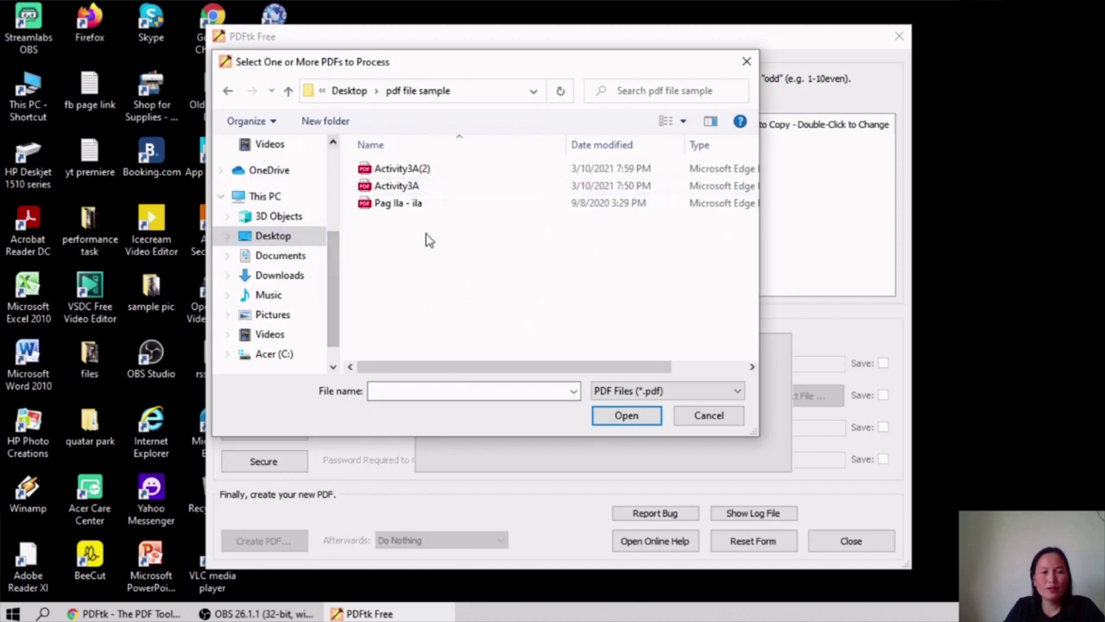
left_click(488, 206)
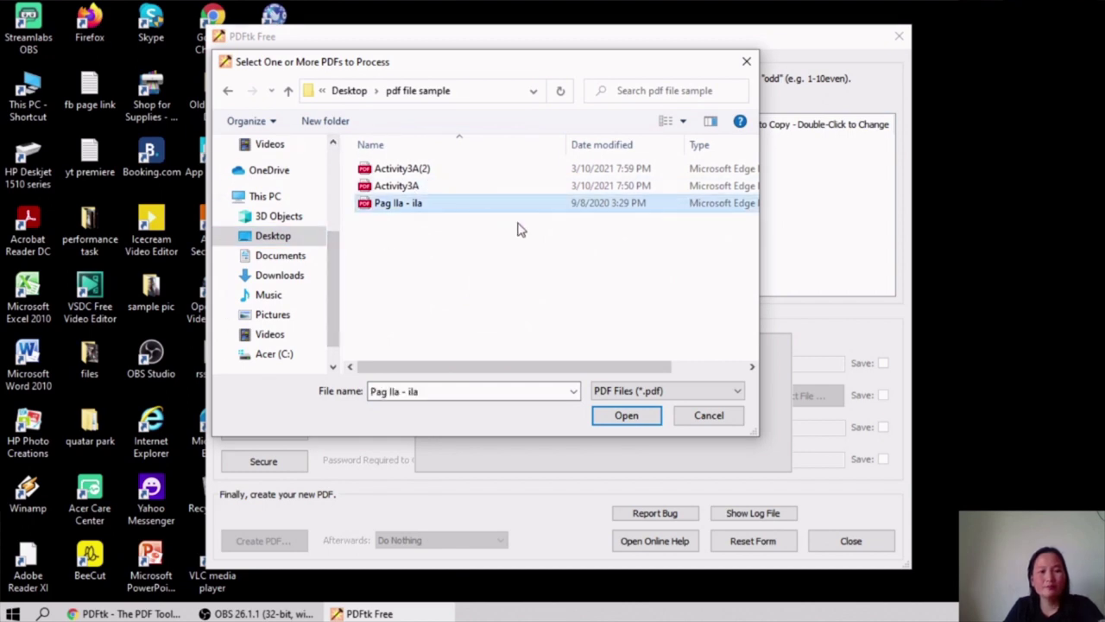
key("ctrl+a")
left_click(627, 415)
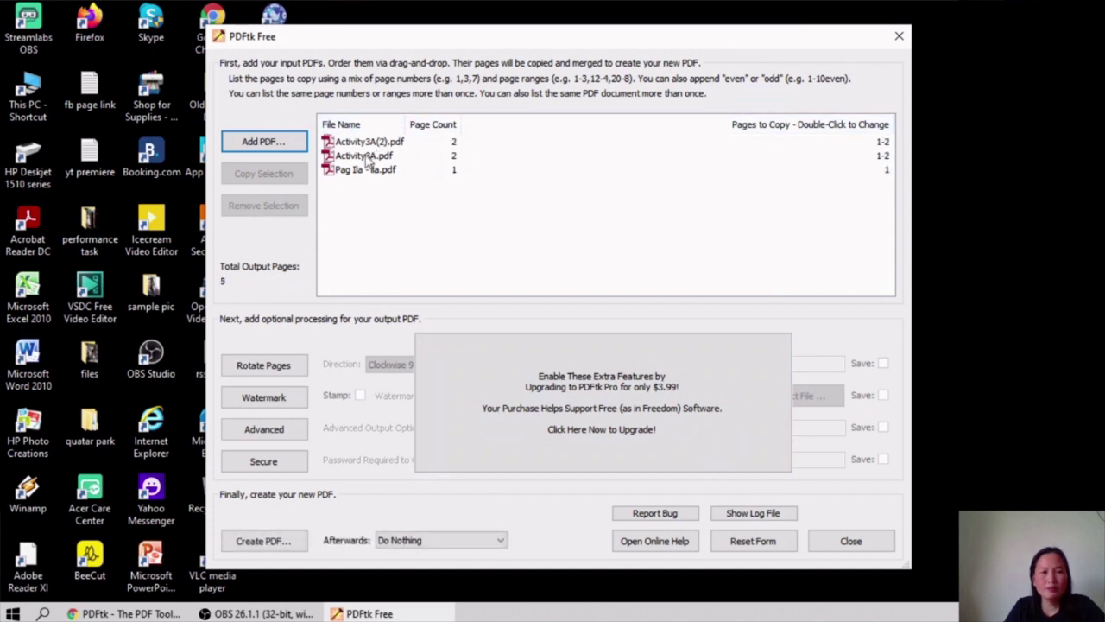
Change Activity3A(2).pdf's pages to copy from 1-2 to just 1.
left_click(345, 145)
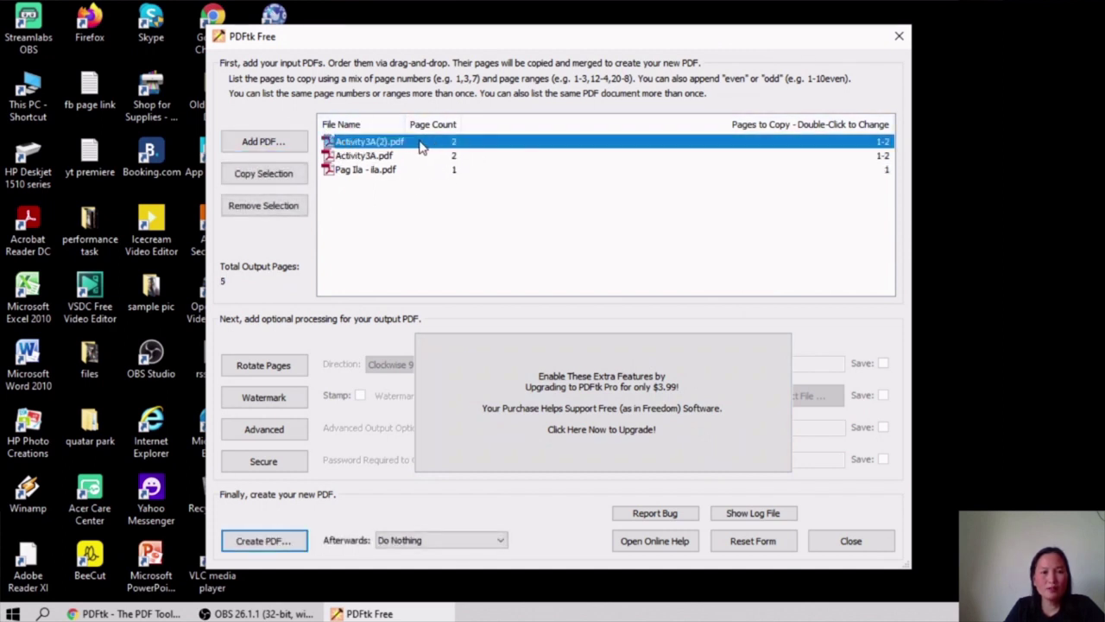
left_click(387, 157)
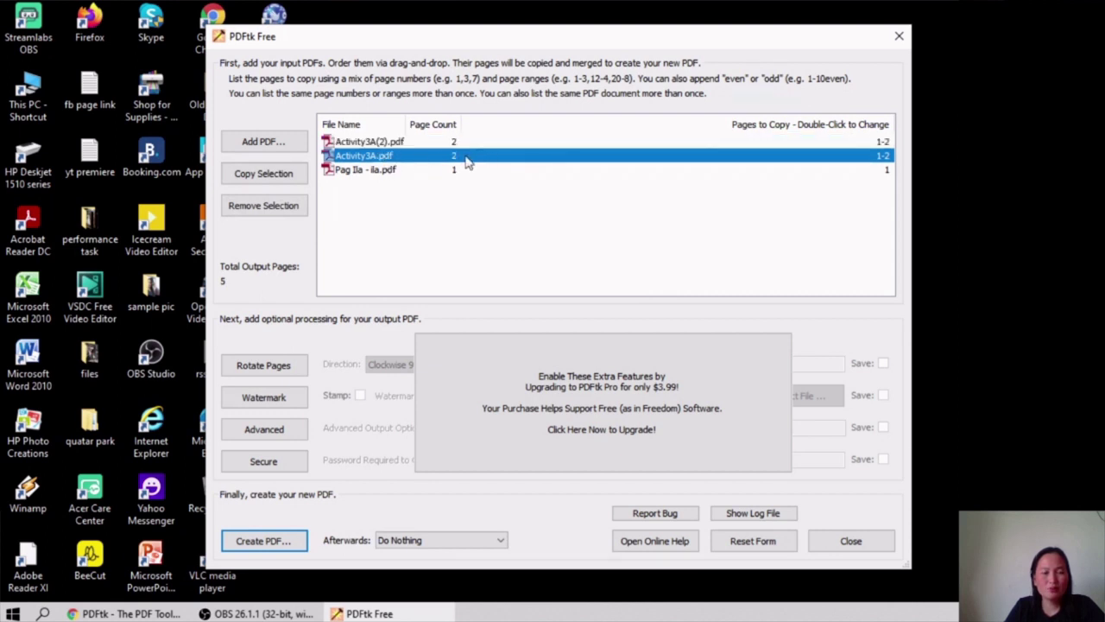
left_click(360, 172)
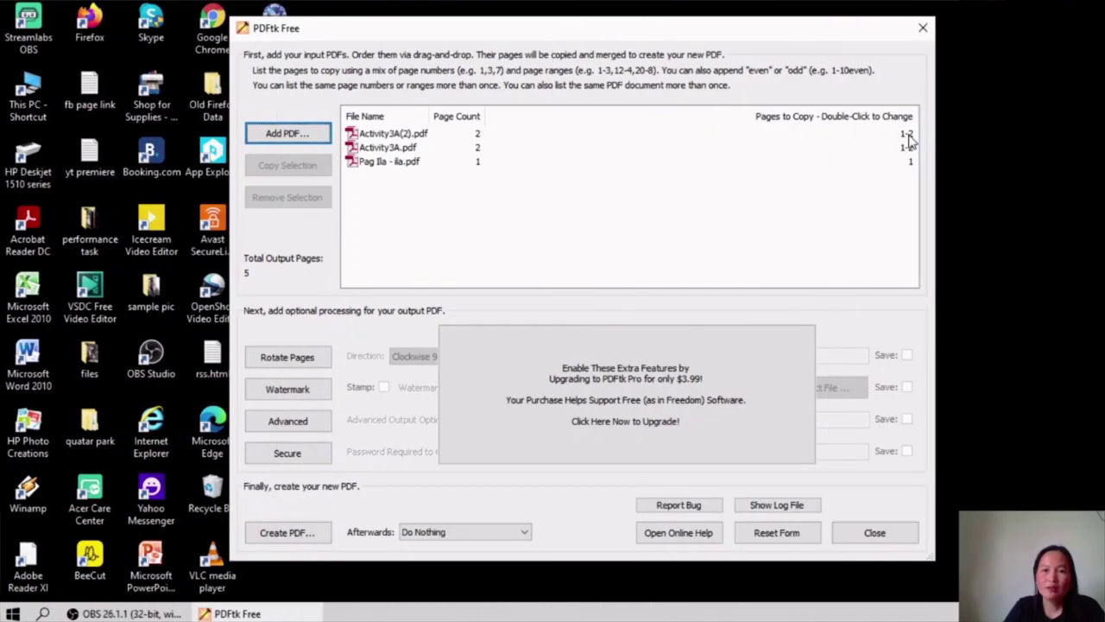
double_click(907, 134)
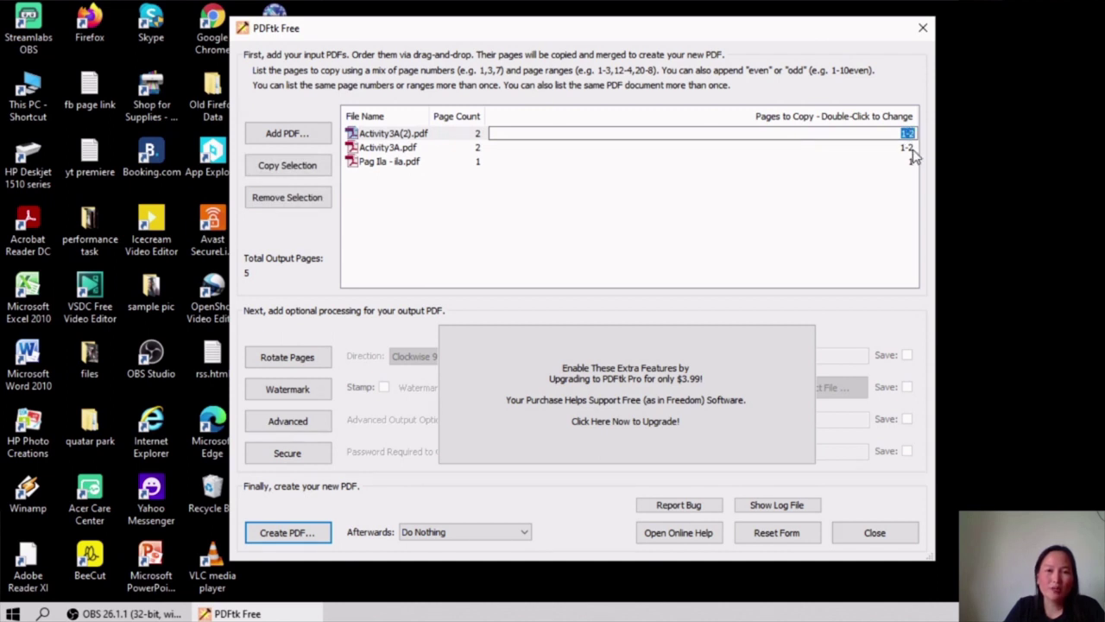
left_click_drag(902, 134, 930, 134)
key("BackSpace")
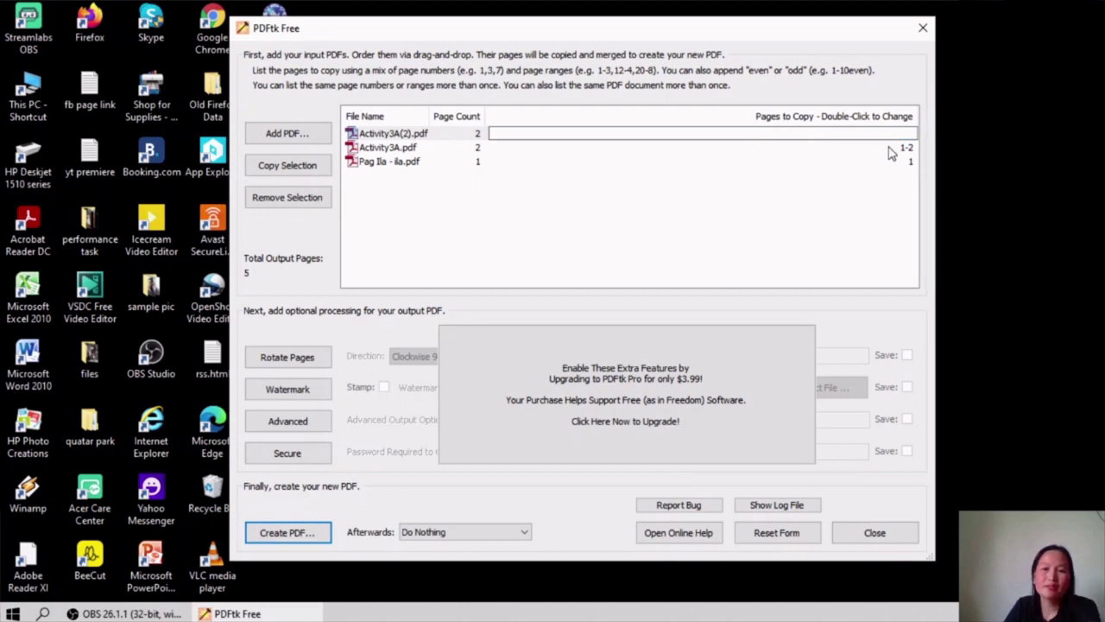
type("1")
key("Return")
Set Activity3A.pdf's pages to copy to 1, leaving 3 total output pages.
double_click(907, 148)
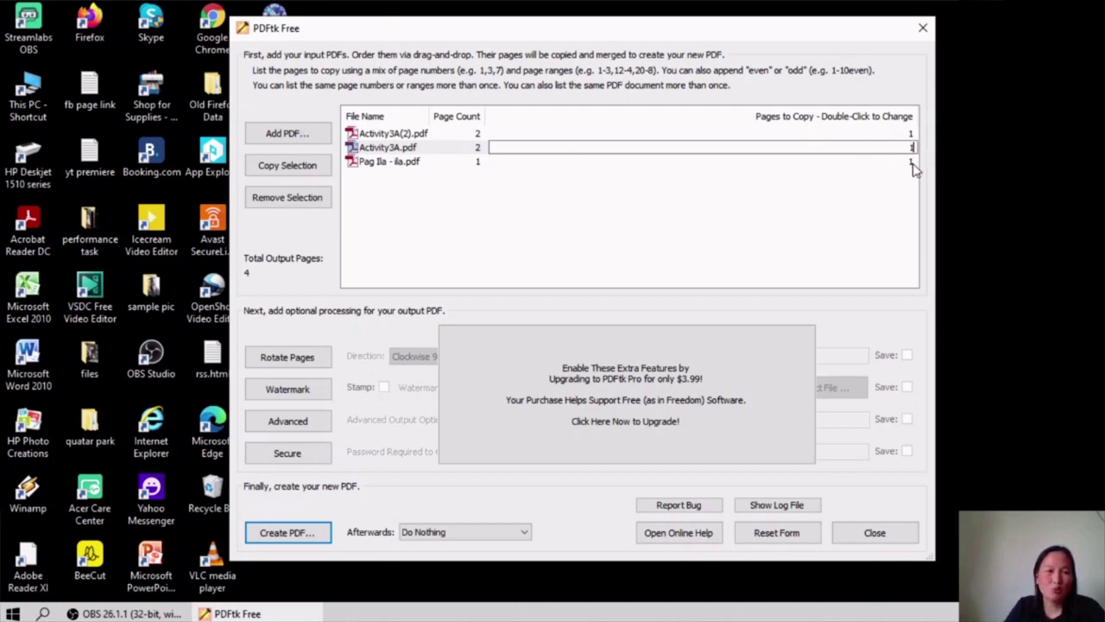
left_click(839, 165)
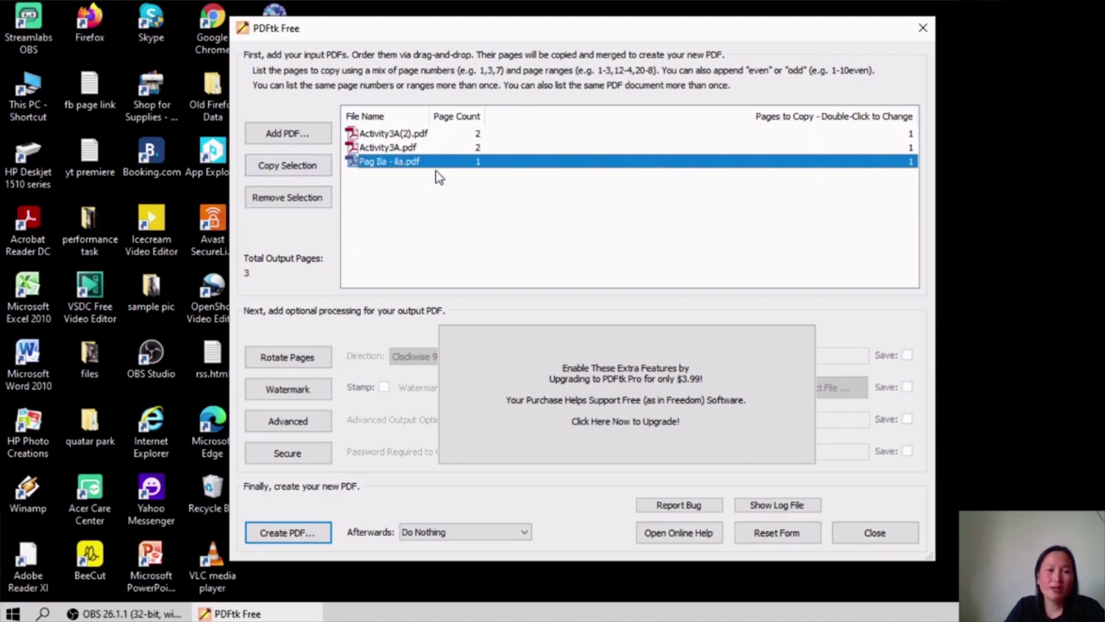
left_click(507, 215)
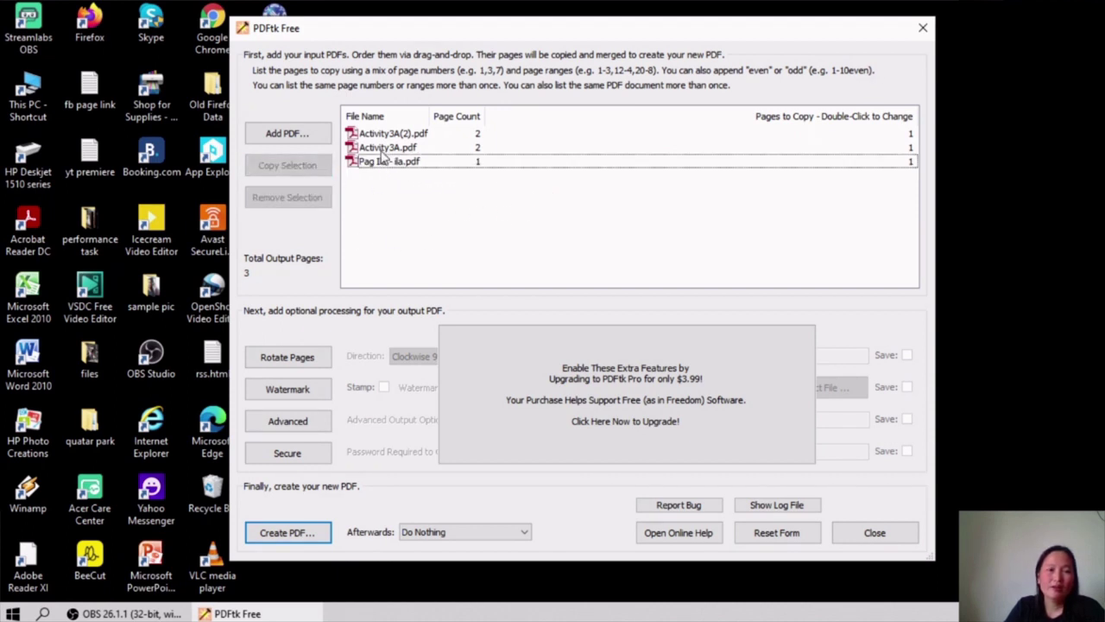
left_click(389, 162)
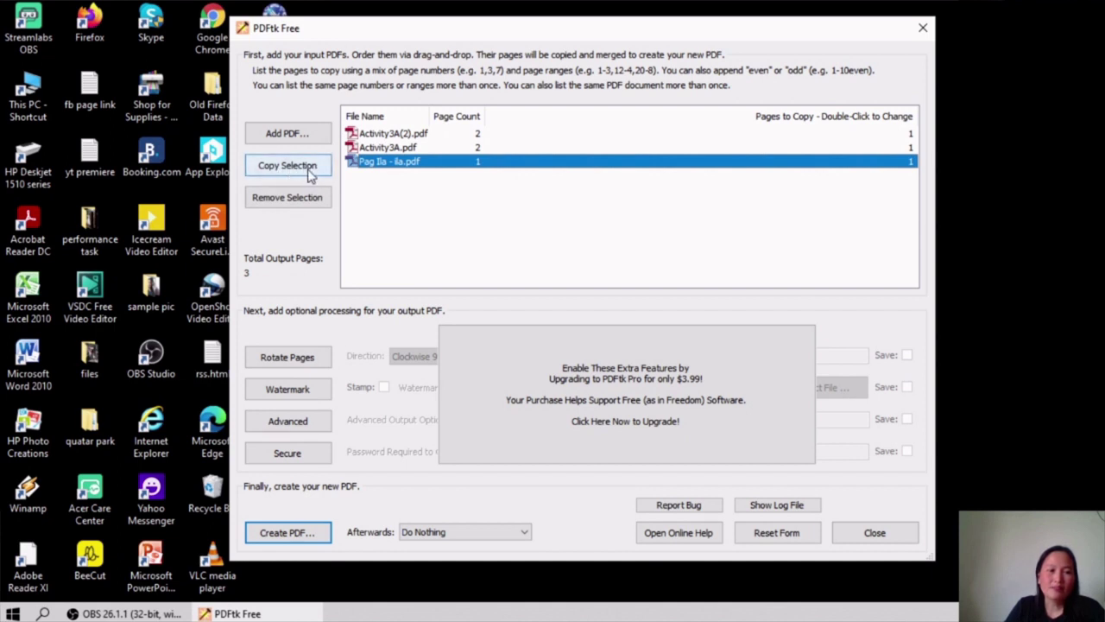
left_click(307, 168)
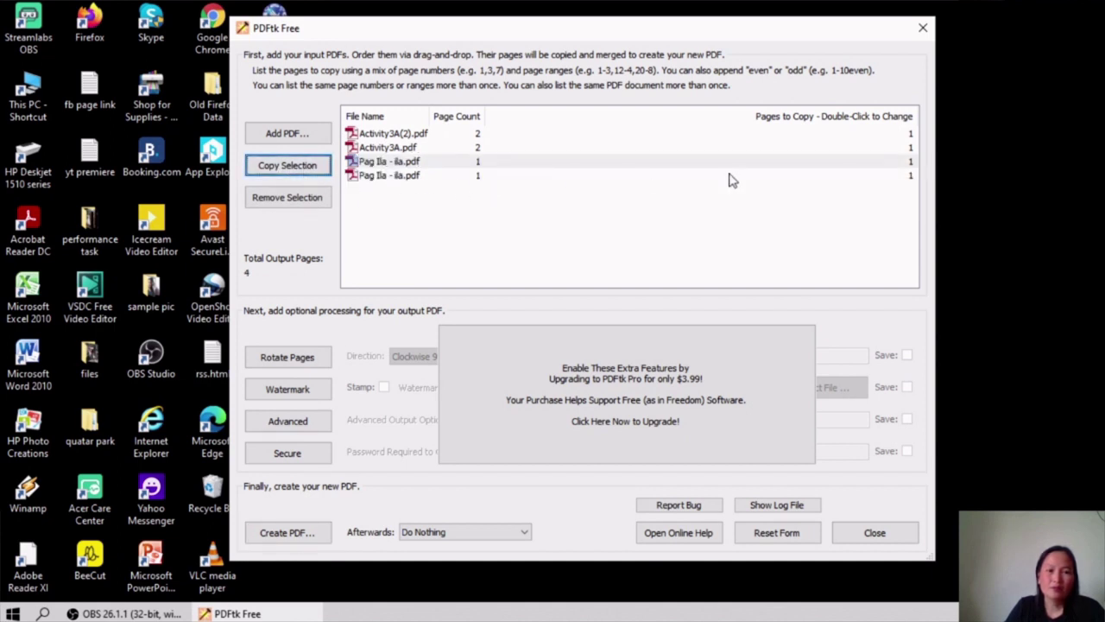
left_click(376, 177)
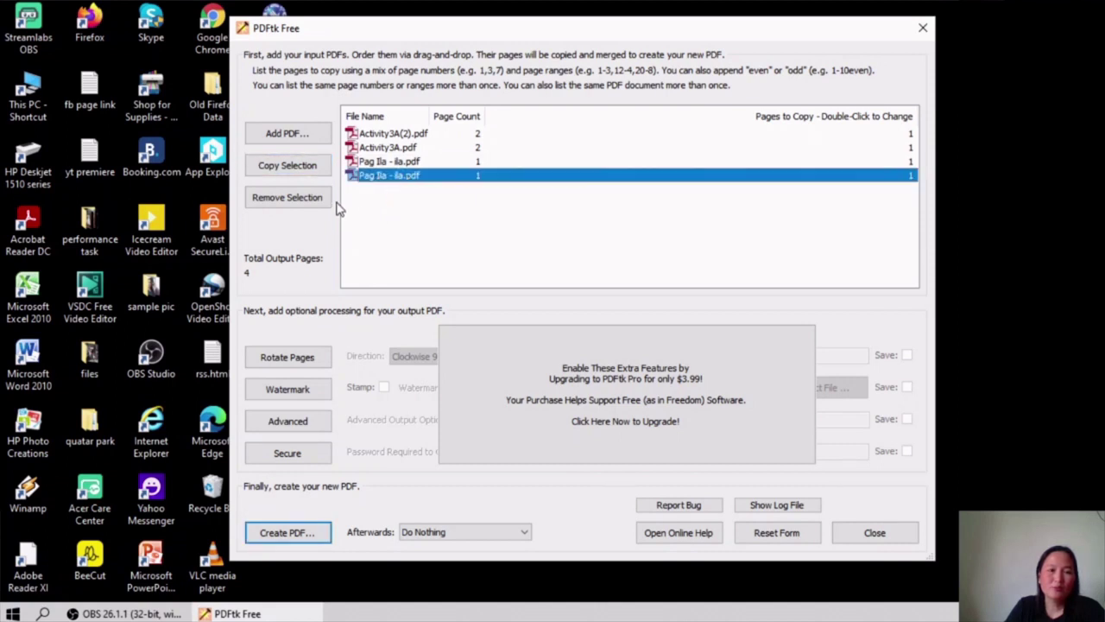
left_click(291, 198)
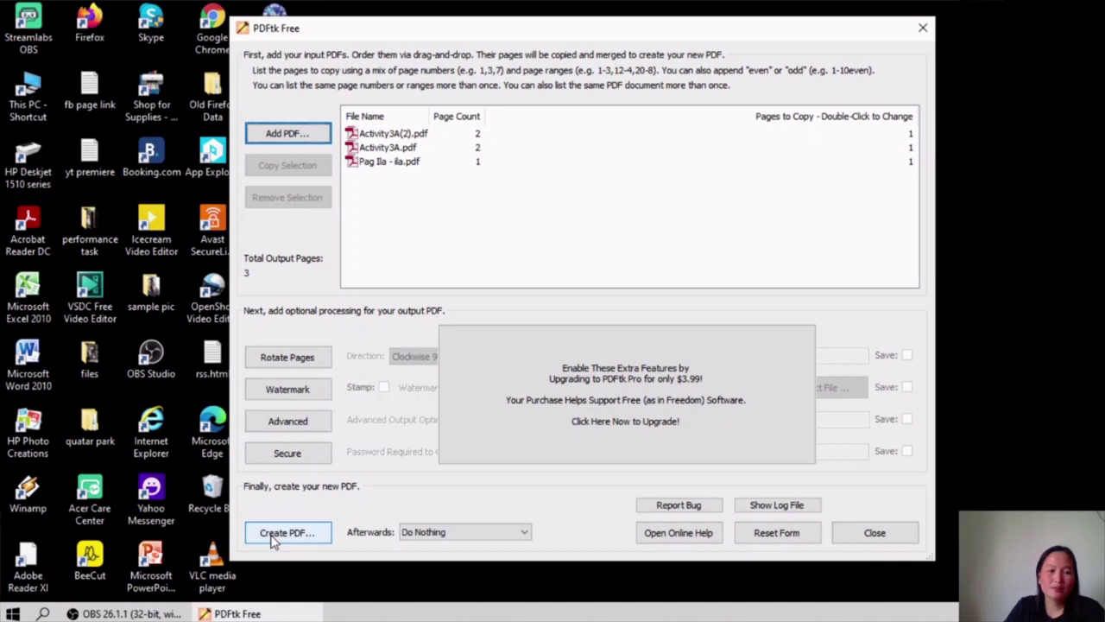
Create the merged PDF and save it as 'merge'.
left_click(297, 534)
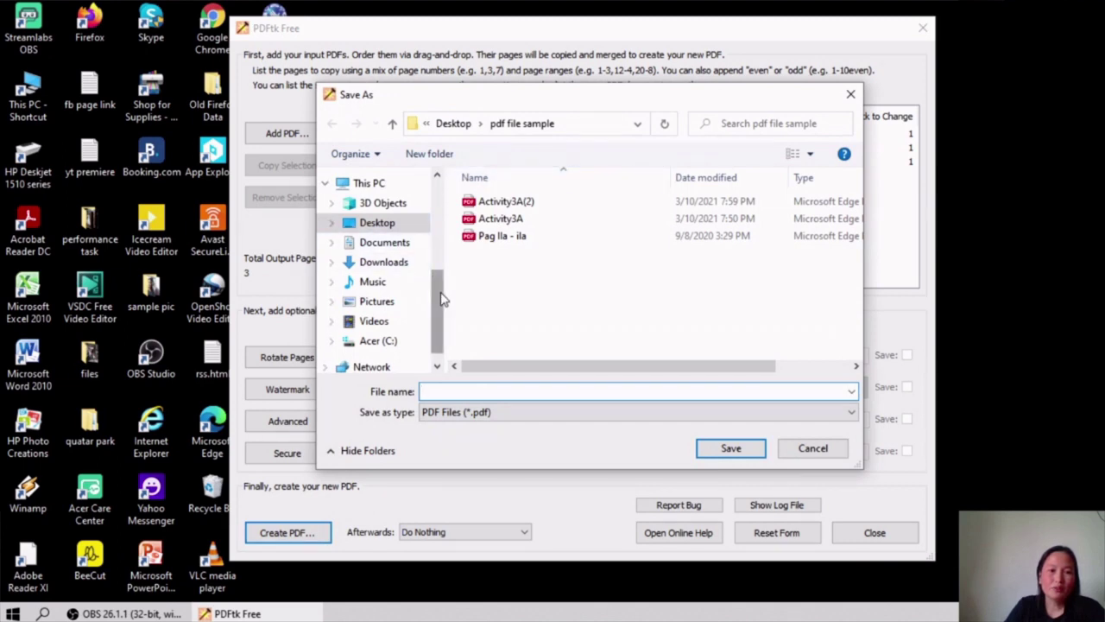
scroll(441, 296, "up", 1)
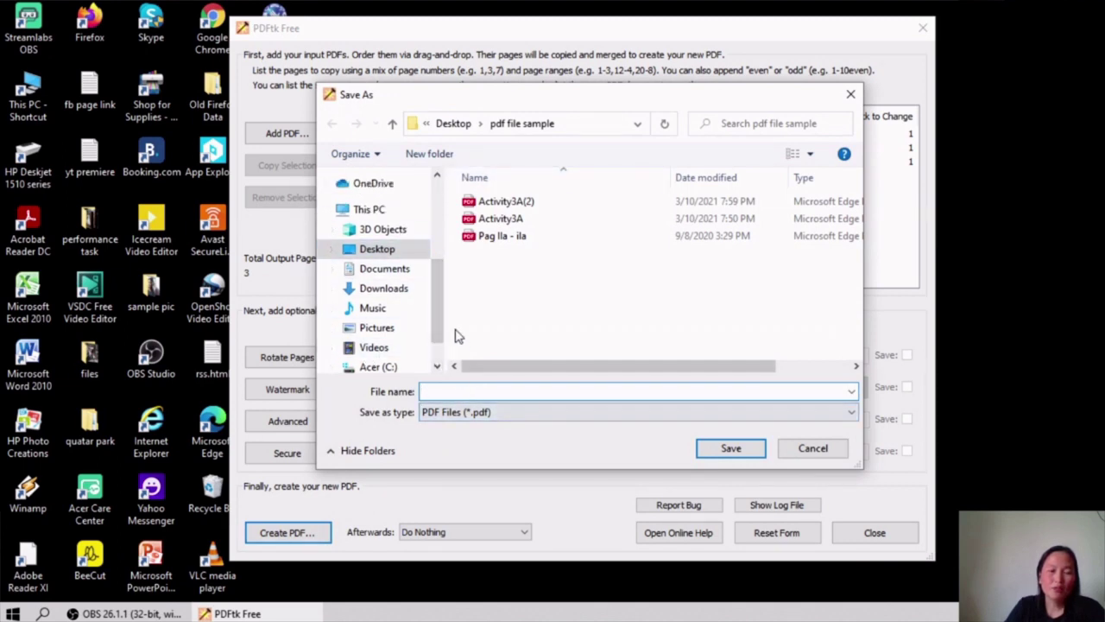
left_click_drag(439, 326, 439, 314)
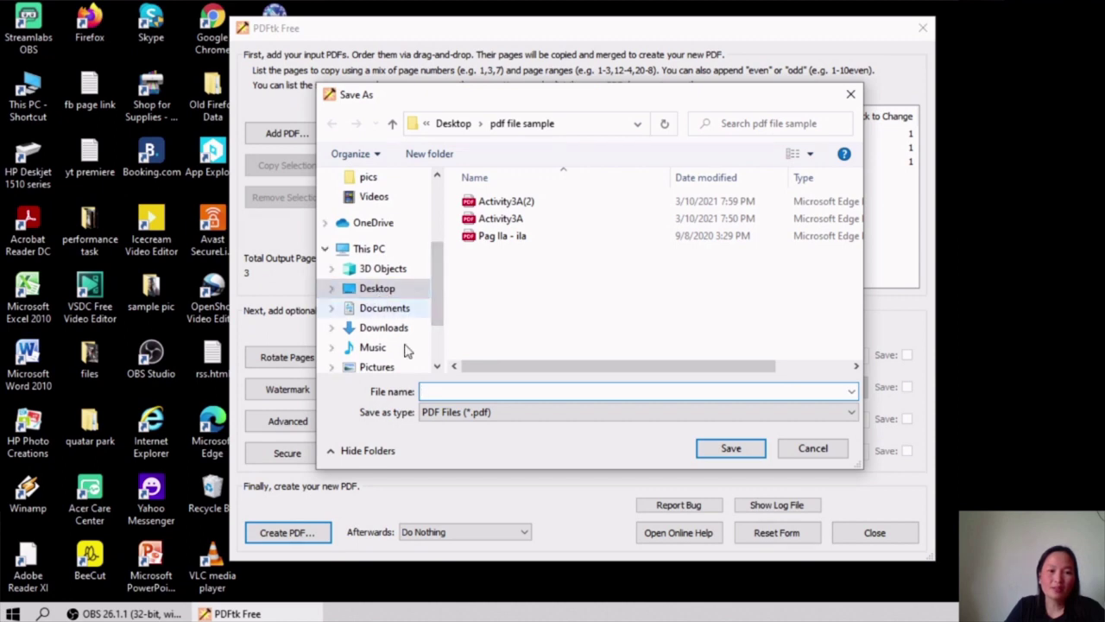
type("m")
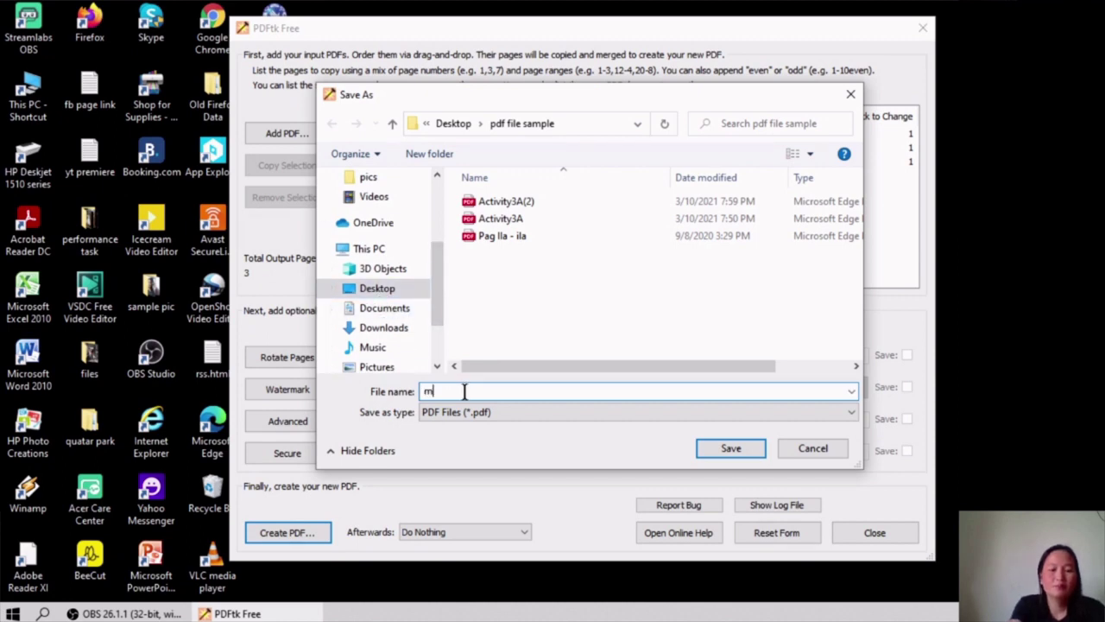
type("erge")
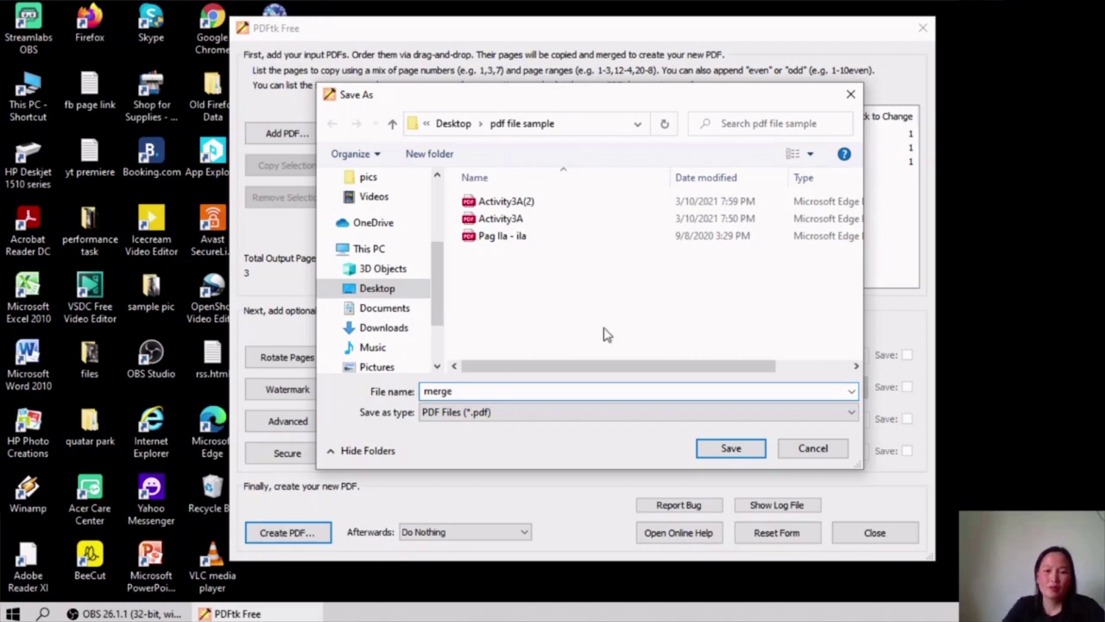
left_click(734, 451)
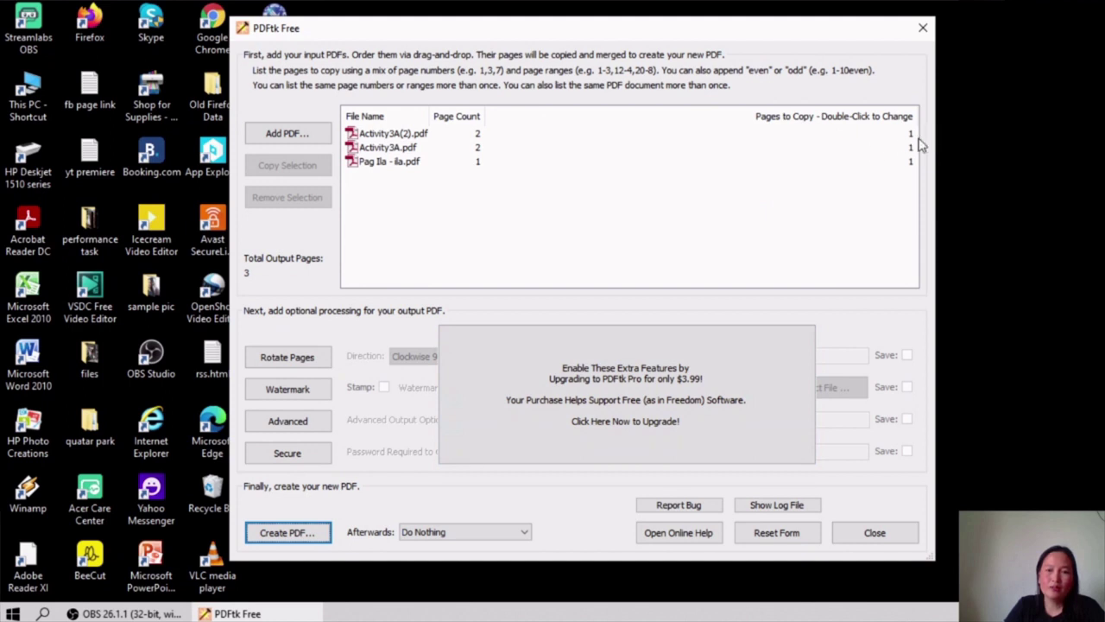
left_click(300, 605)
Open merge.pdf from the desktop in Edge and scroll through its pages.
left_click_drag(699, 32, 786, 339)
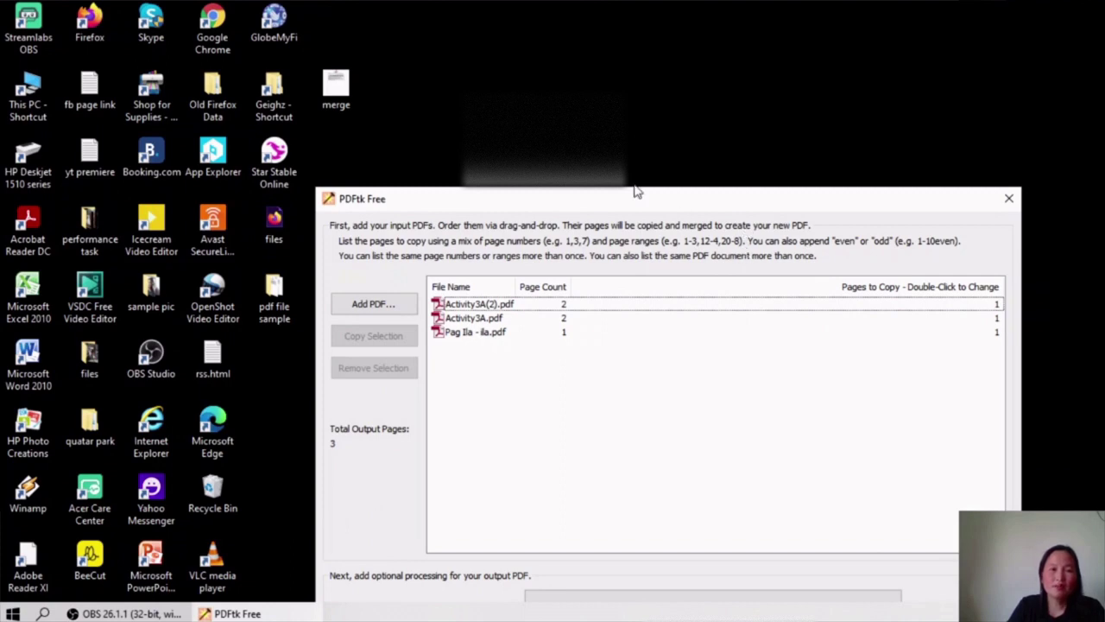
double_click(335, 97)
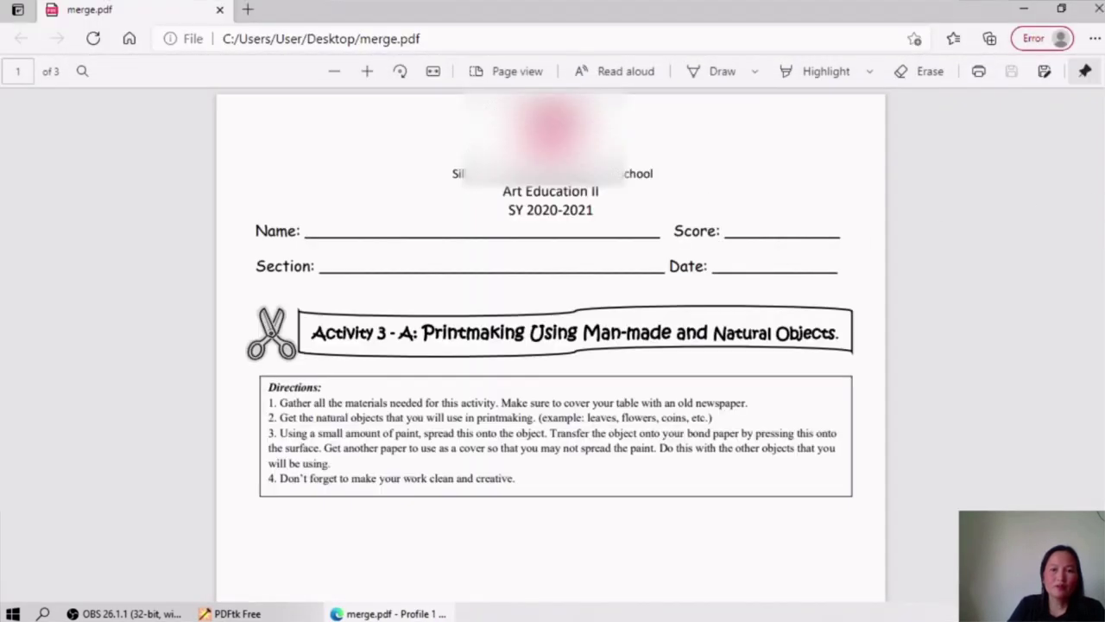
scroll(1083, 142, "down", 1)
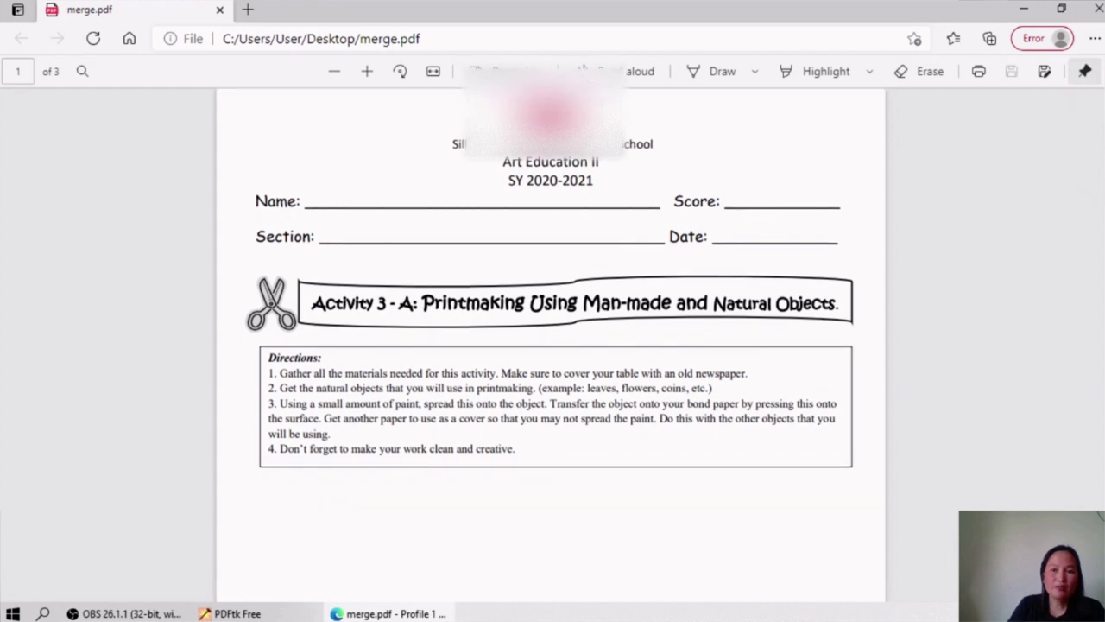
scroll(551, 346, "down", 2)
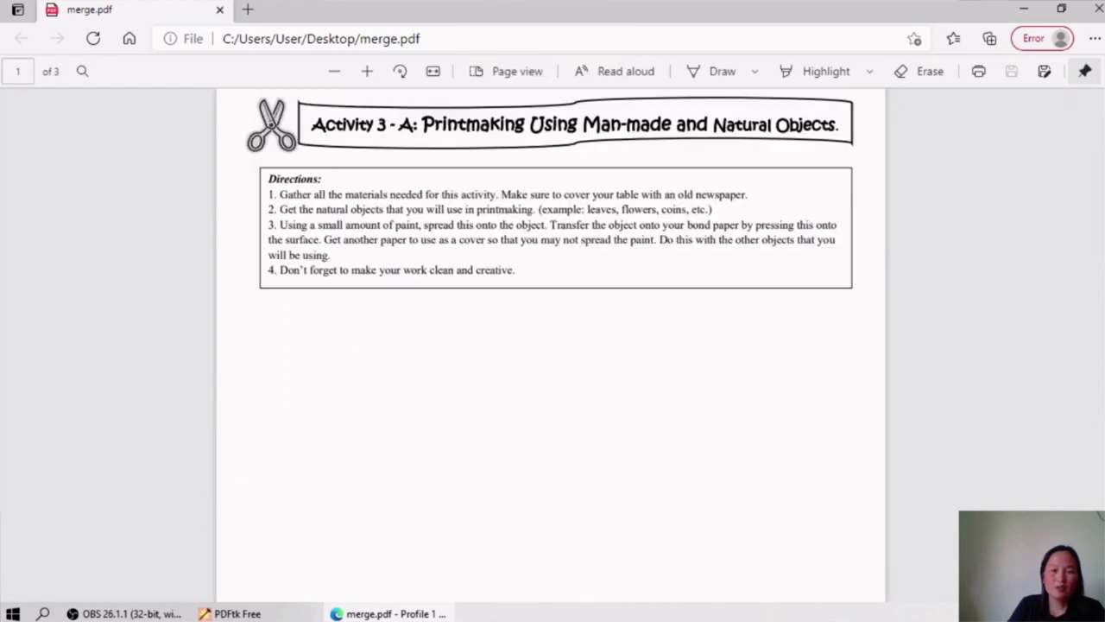
scroll(551, 345, "down", 12)
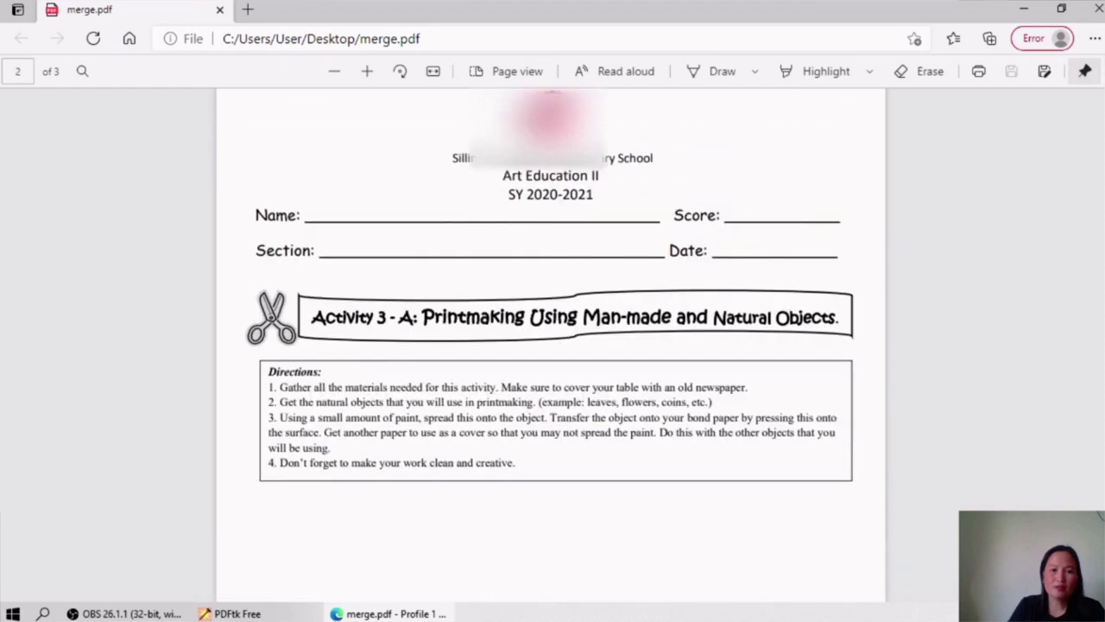
scroll(551, 346, "down", 4)
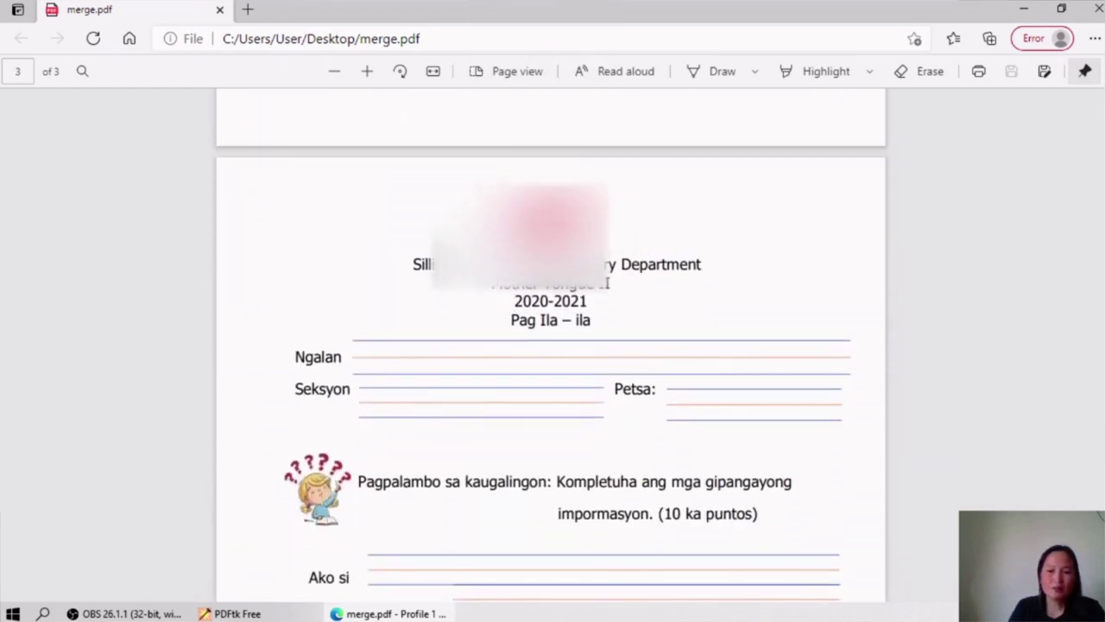
scroll(607, 283, "down", 6)
Re-scroll the 3-page merge.pdf from the top, then bring PDFtk Free back in front.
key("Home")
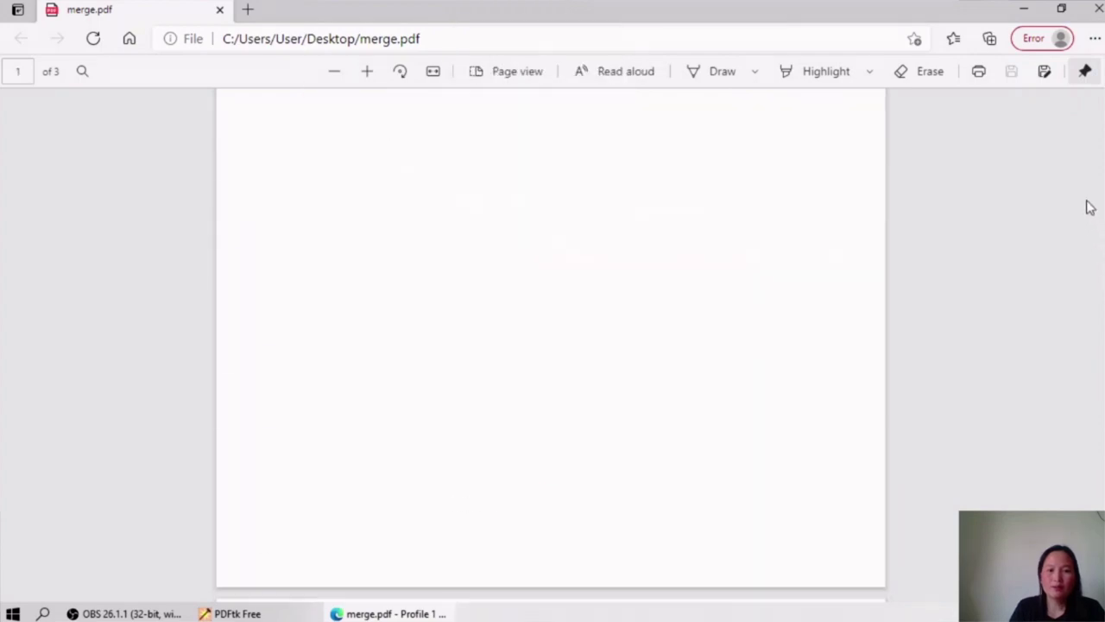
scroll(1071, 173, "down", 3)
scroll(1078, 257, "down", 12)
scroll(1099, 403, "down", 10)
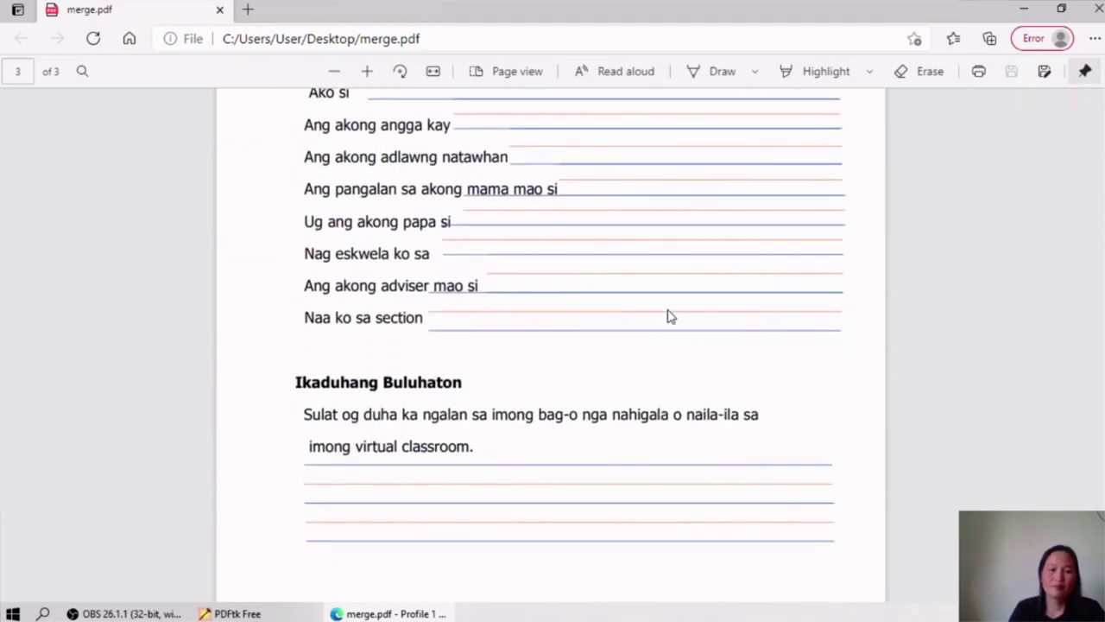
left_click(292, 615)
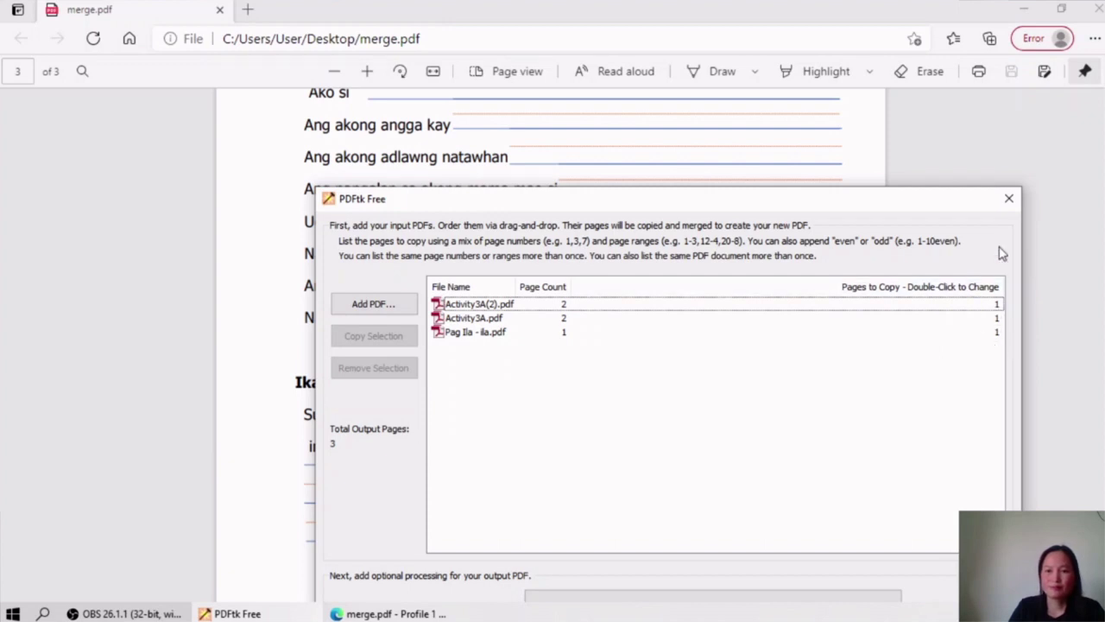
left_click_drag(947, 207, 880, 110)
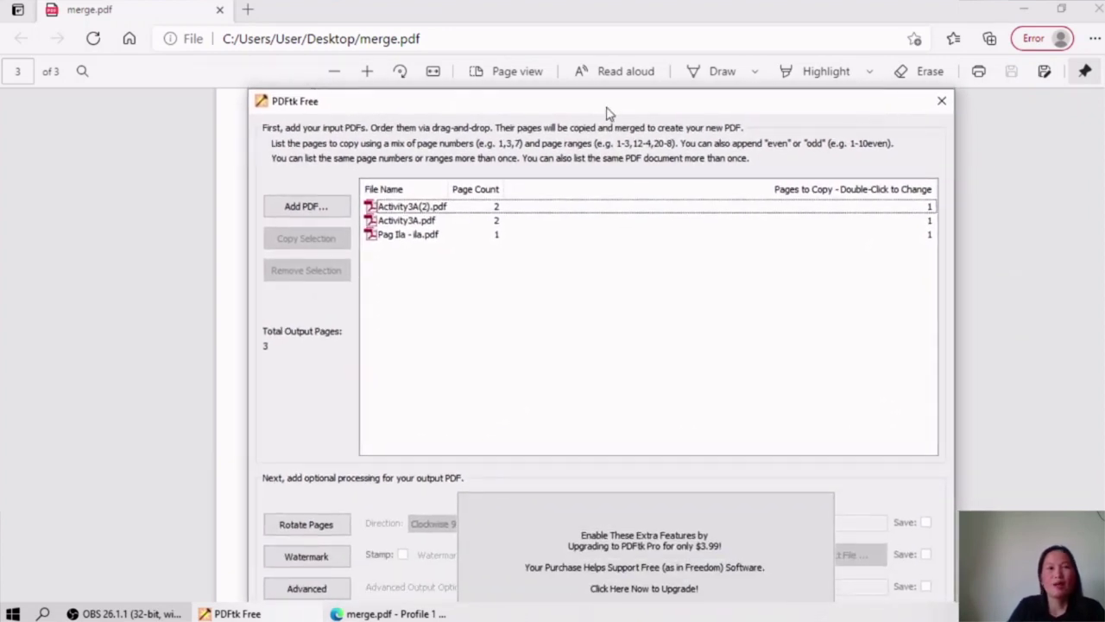